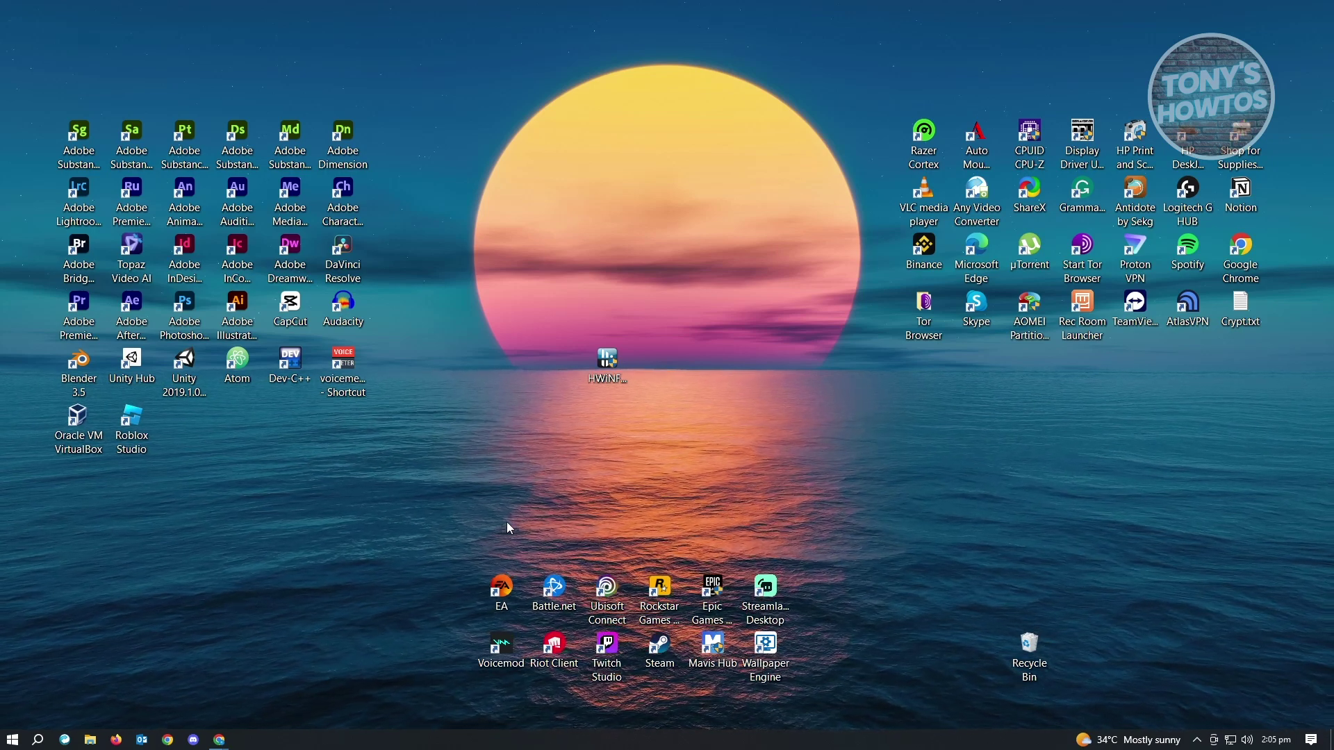
Place Google Drive's My Drive list (TEST FILE, TEST FILE 2) beside OneDrive's My files page.
mouse_move(219, 739)
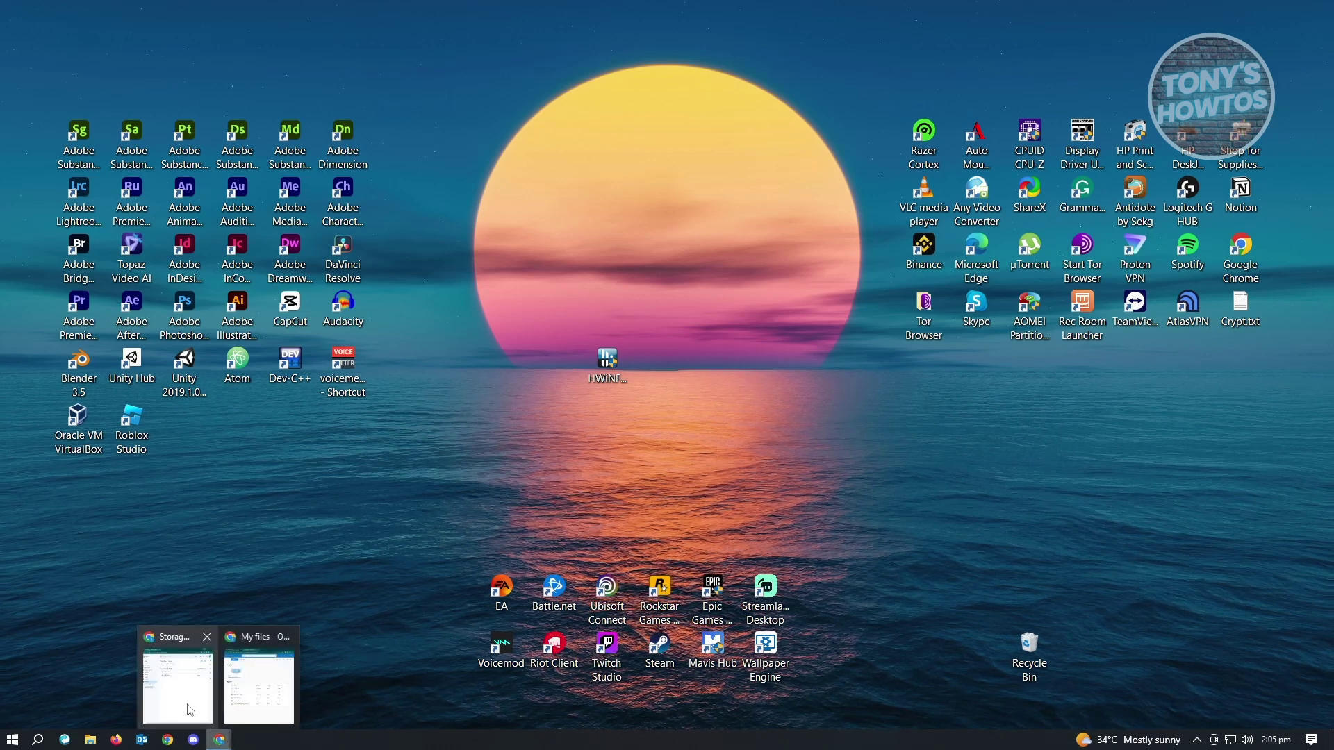
click(190, 710)
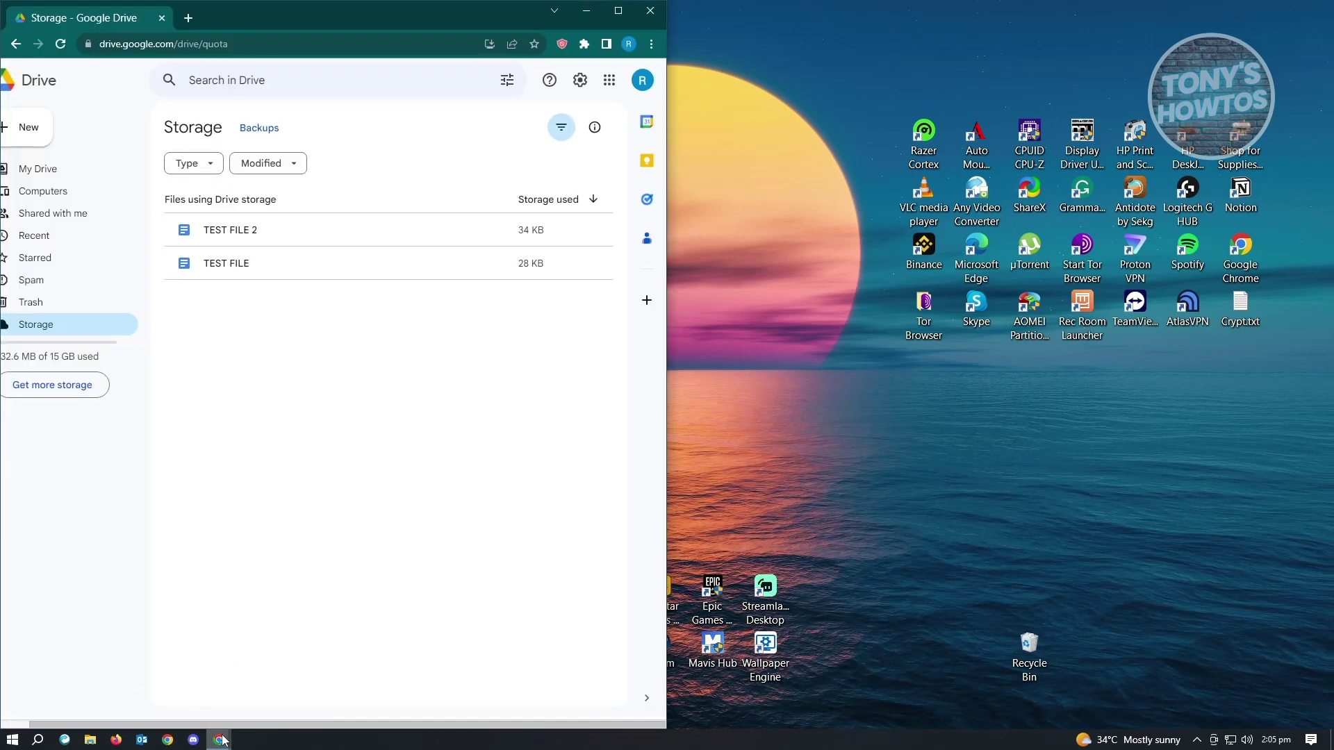
click(273, 668)
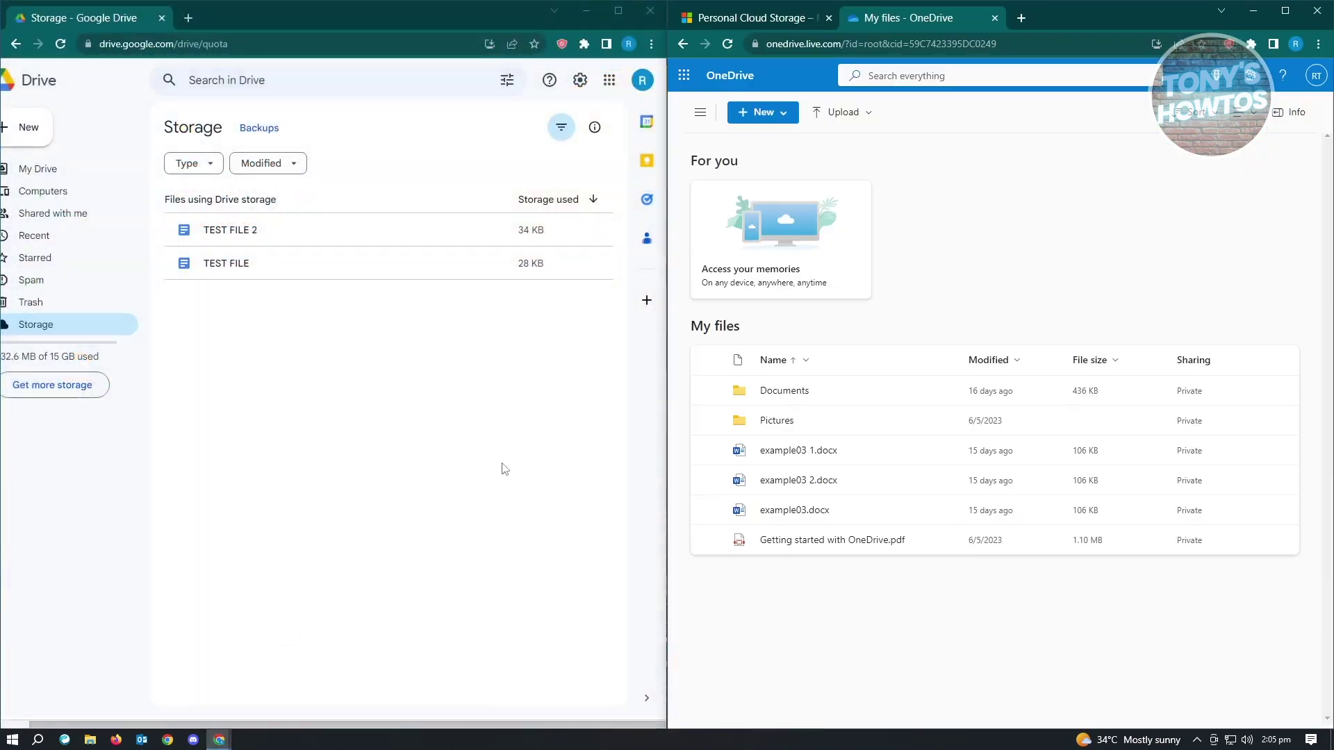
click(38, 169)
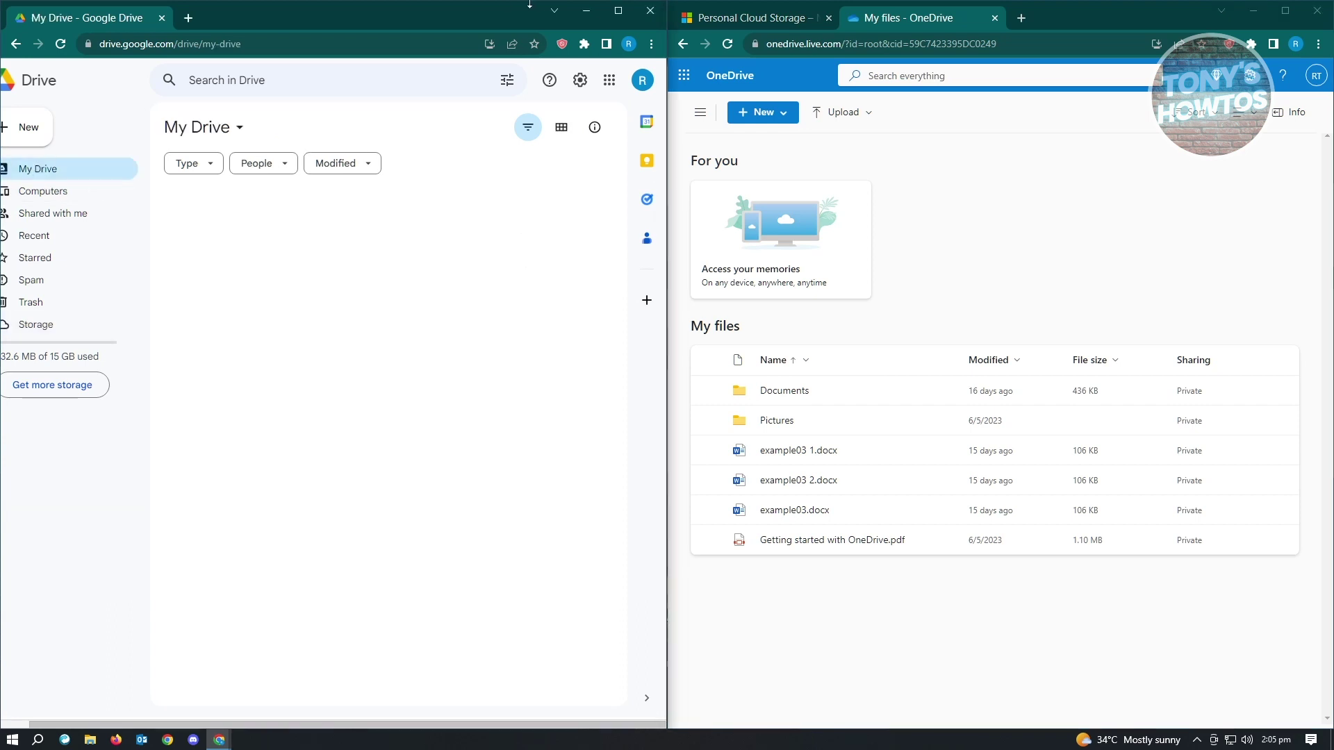
drag(157, 725, 127, 725)
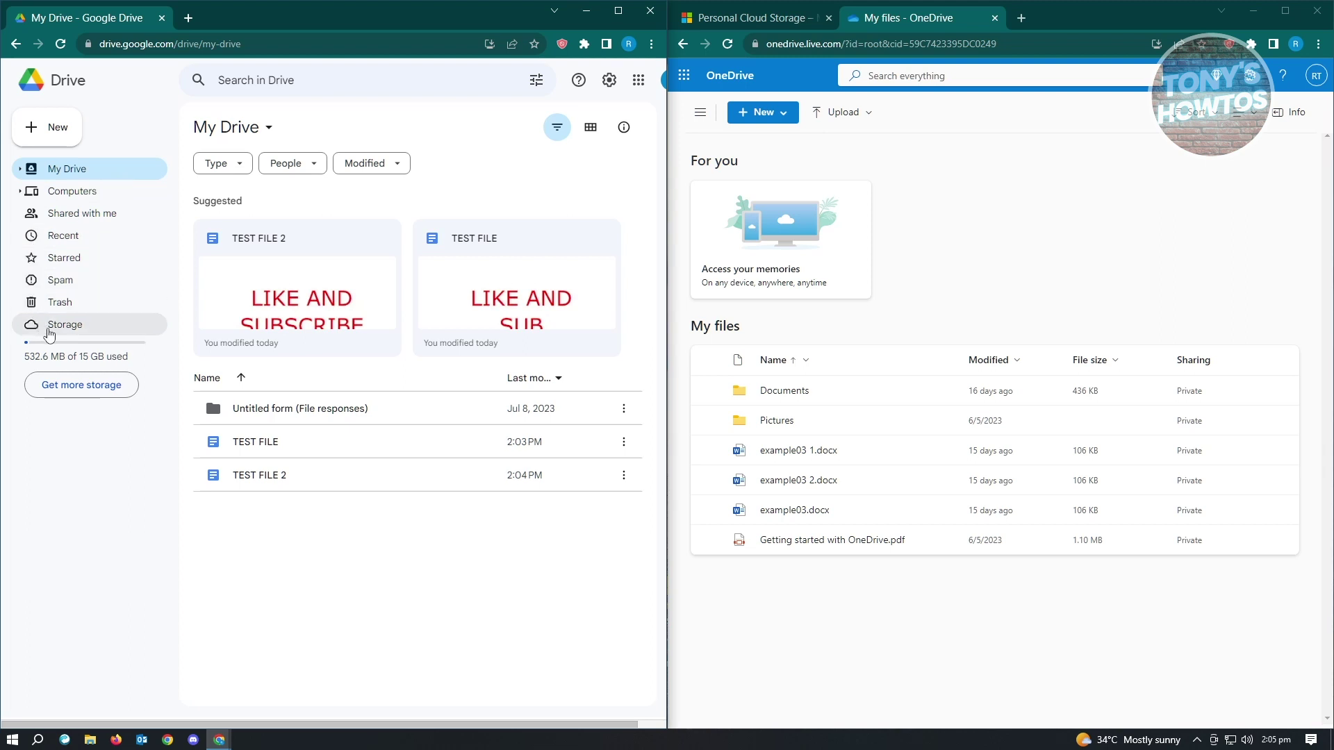
Open Drive's Storage list and select TEST FILE 2 (34 KB) and TEST FILE (28 KB) together.
click(49, 327)
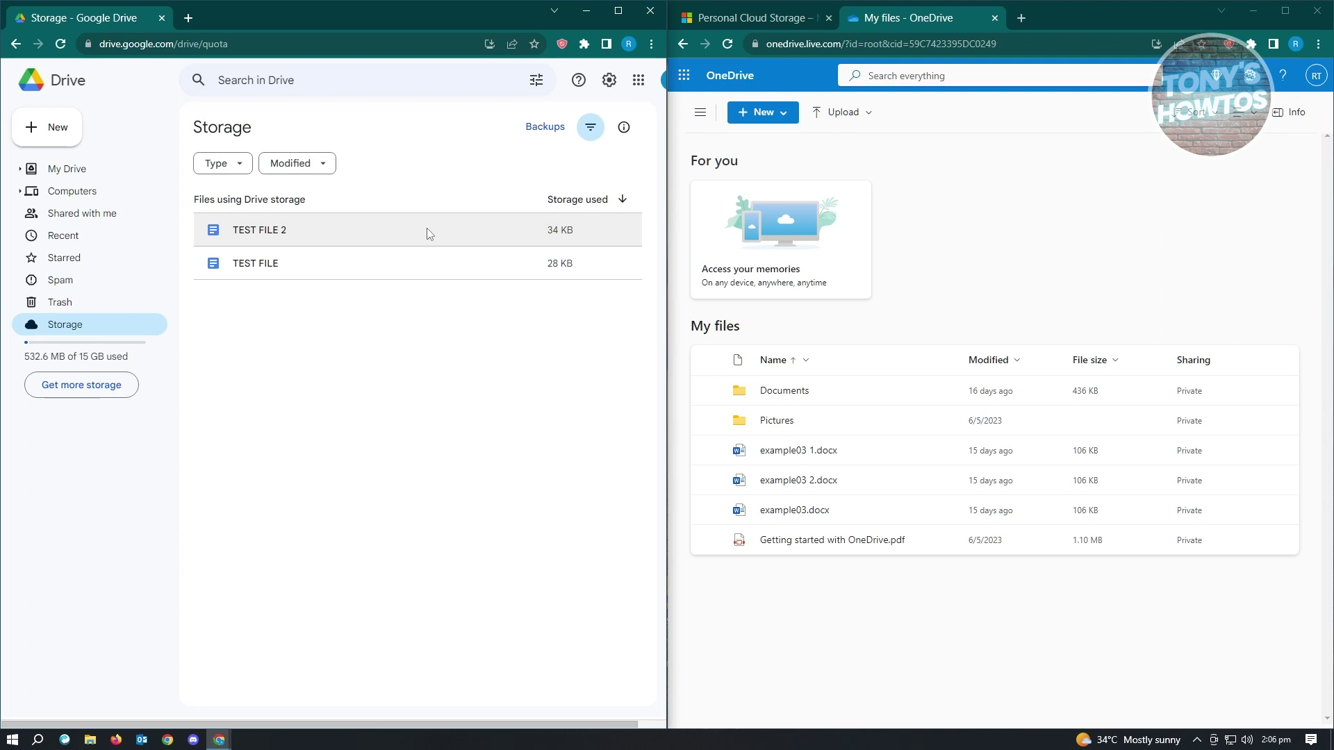
click(430, 234)
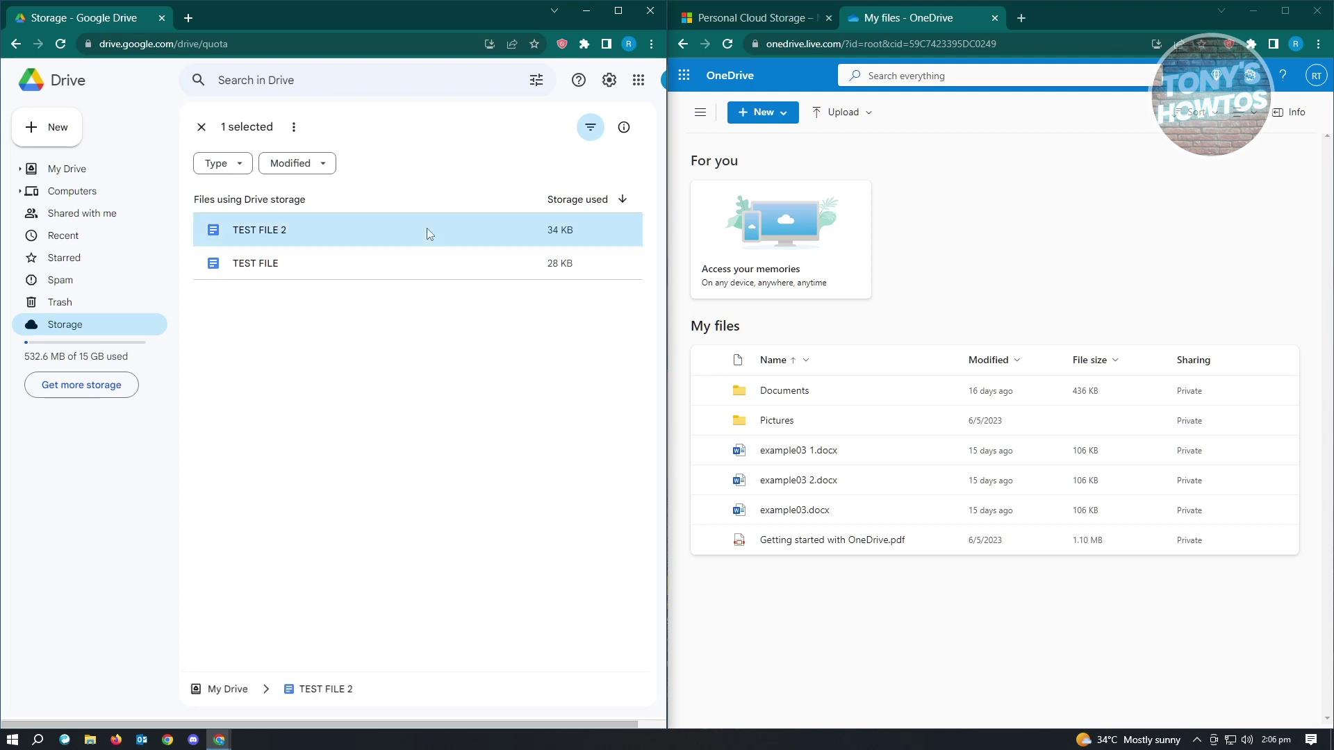
ctrl+click(347, 271)
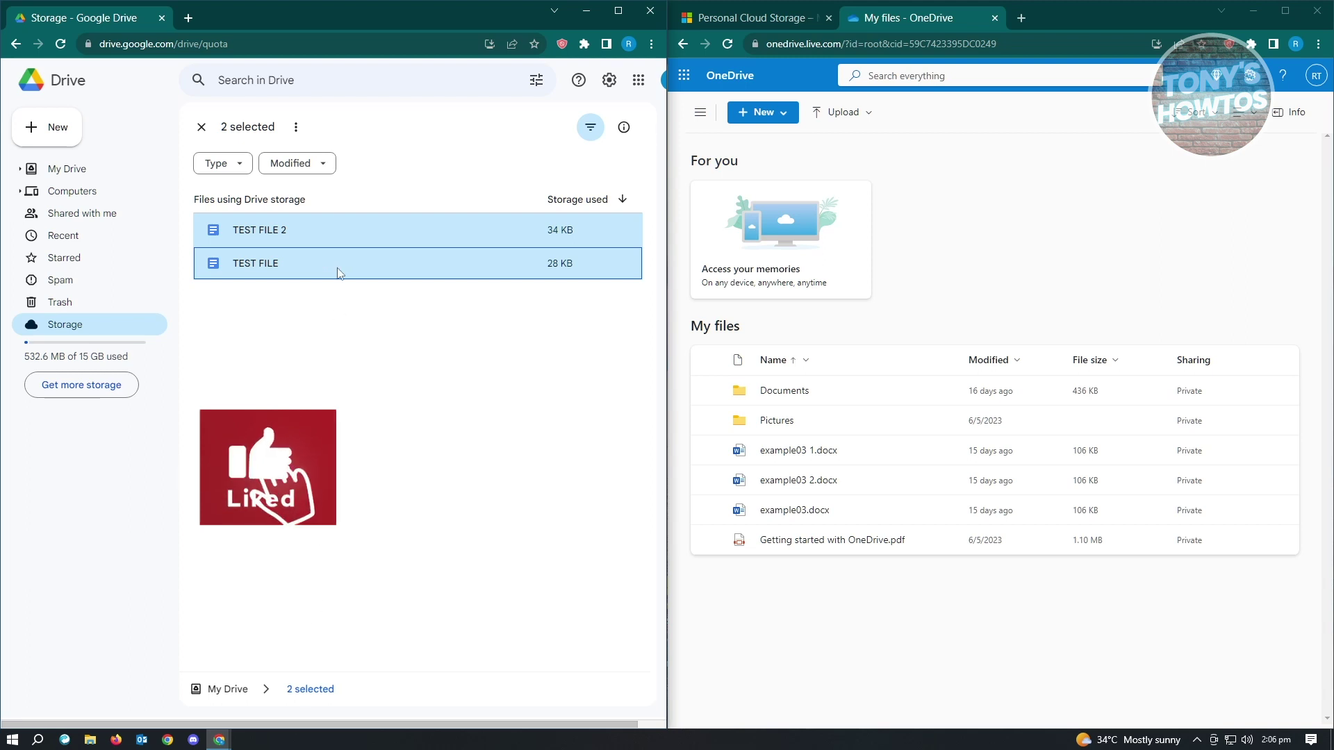
Download both selected test files as one drive-download zip.
right_click(348, 233)
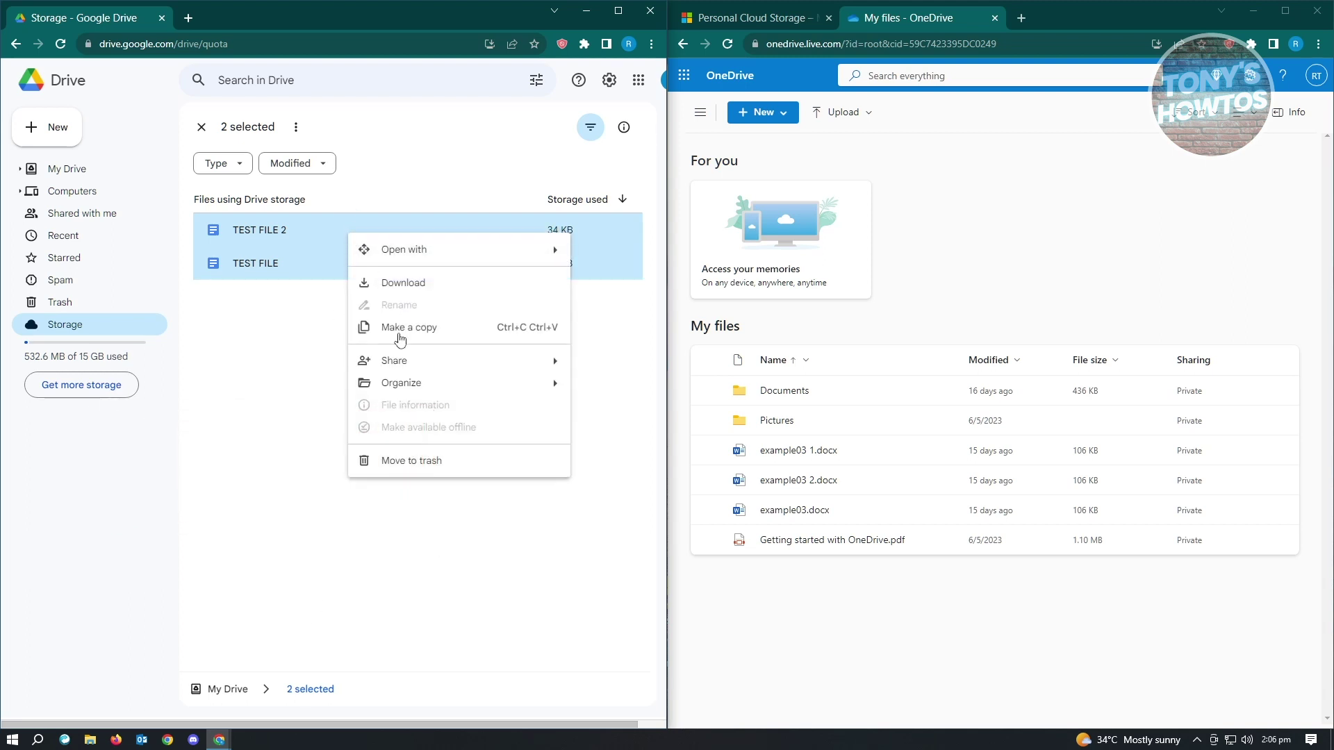
click(415, 285)
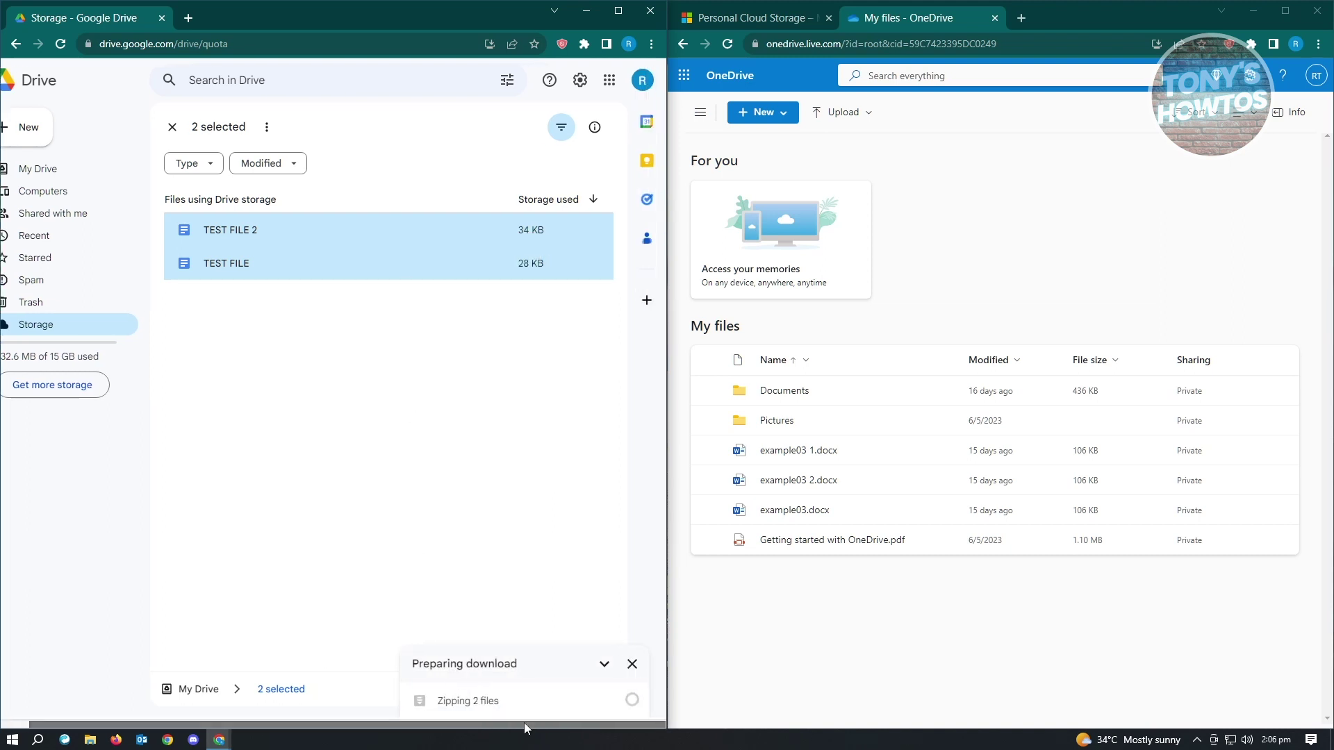
drag(495, 724, 524, 723)
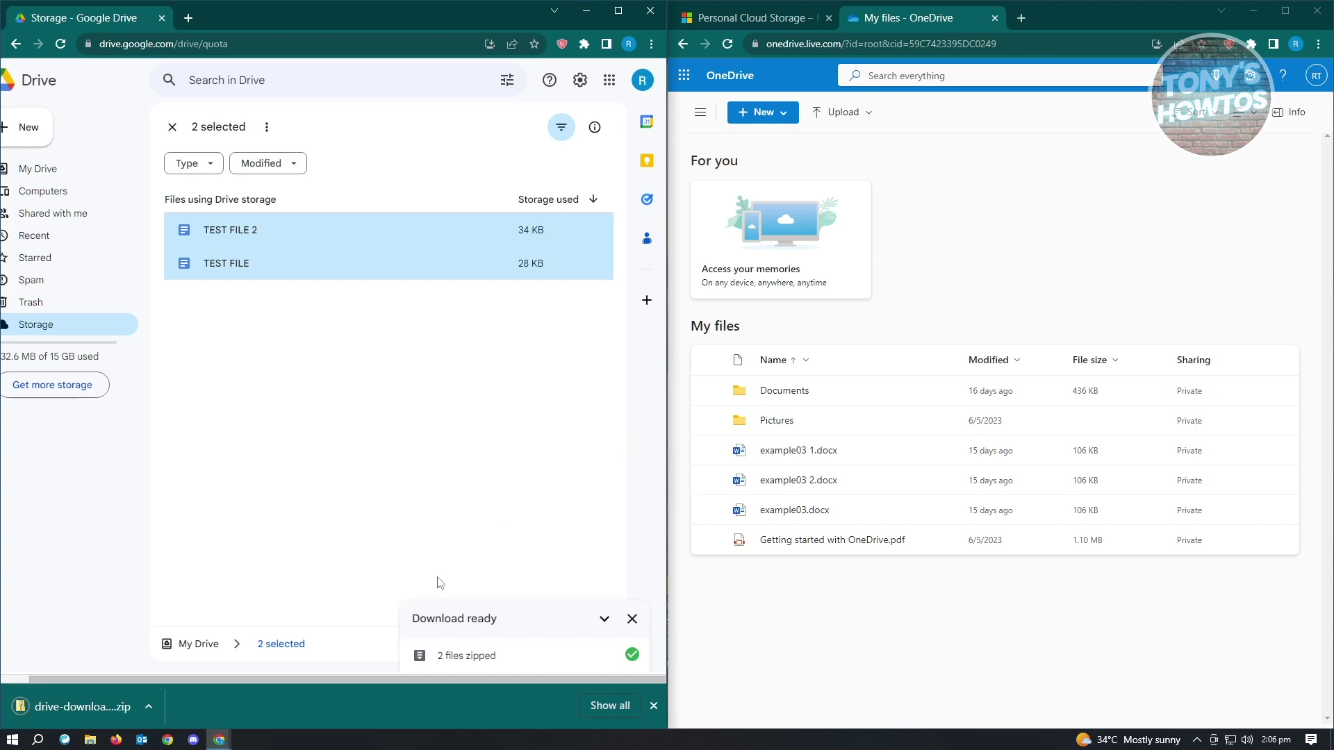
click(150, 704)
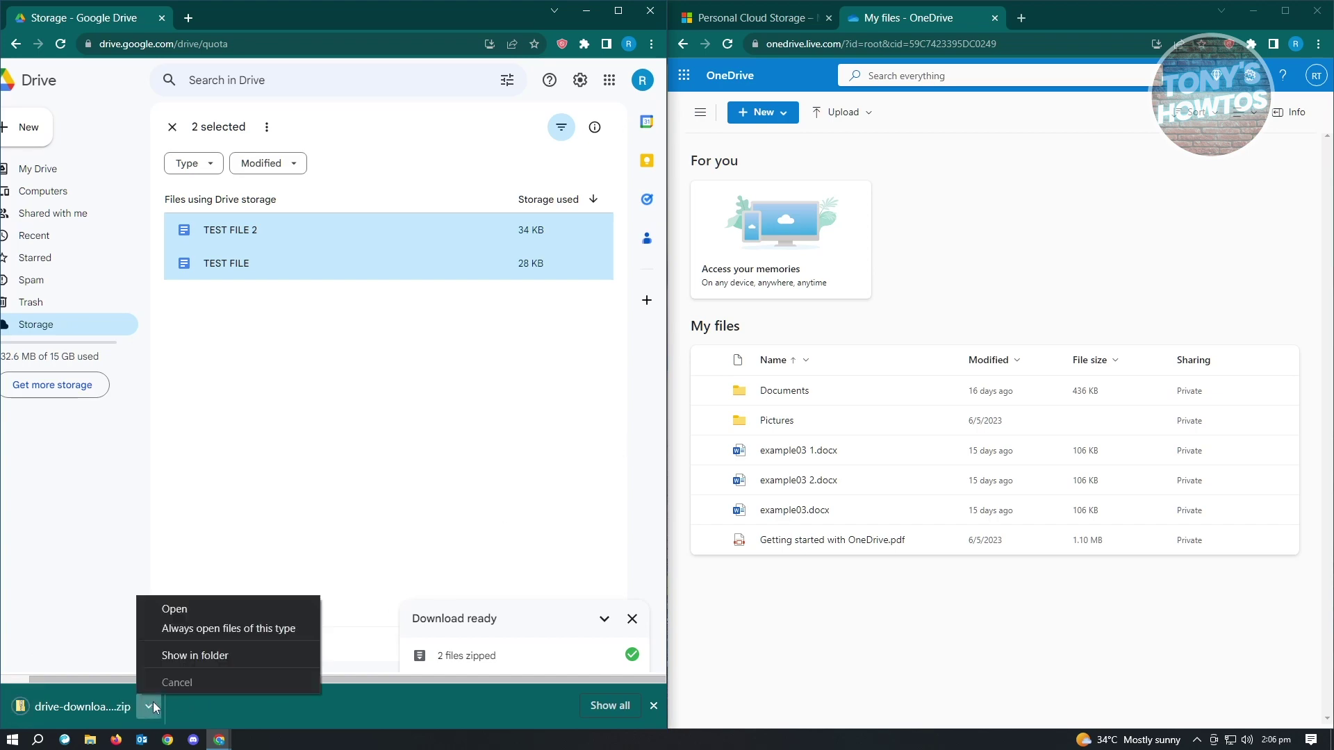
Open the drive-download zip in File Explorer and select TEST FILE 2.docx and TEST FILE.docx.
click(193, 657)
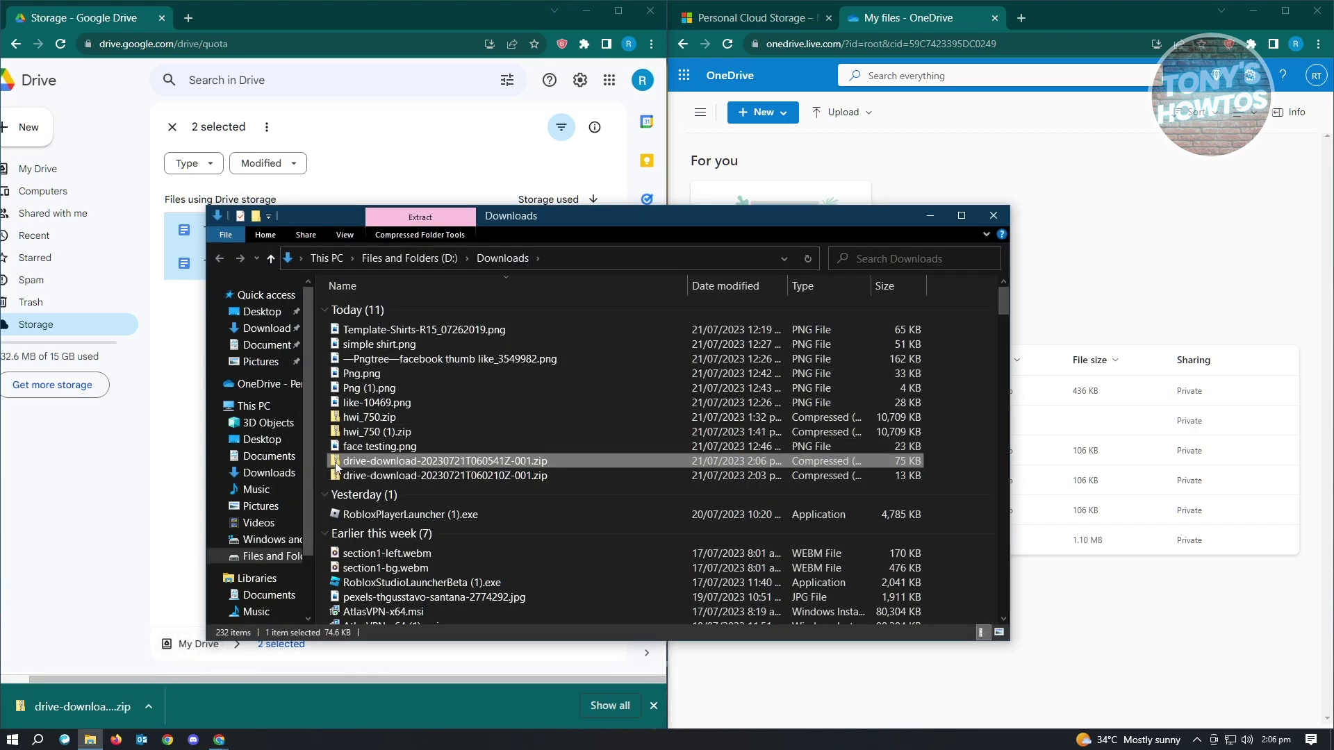
double_click(332, 462)
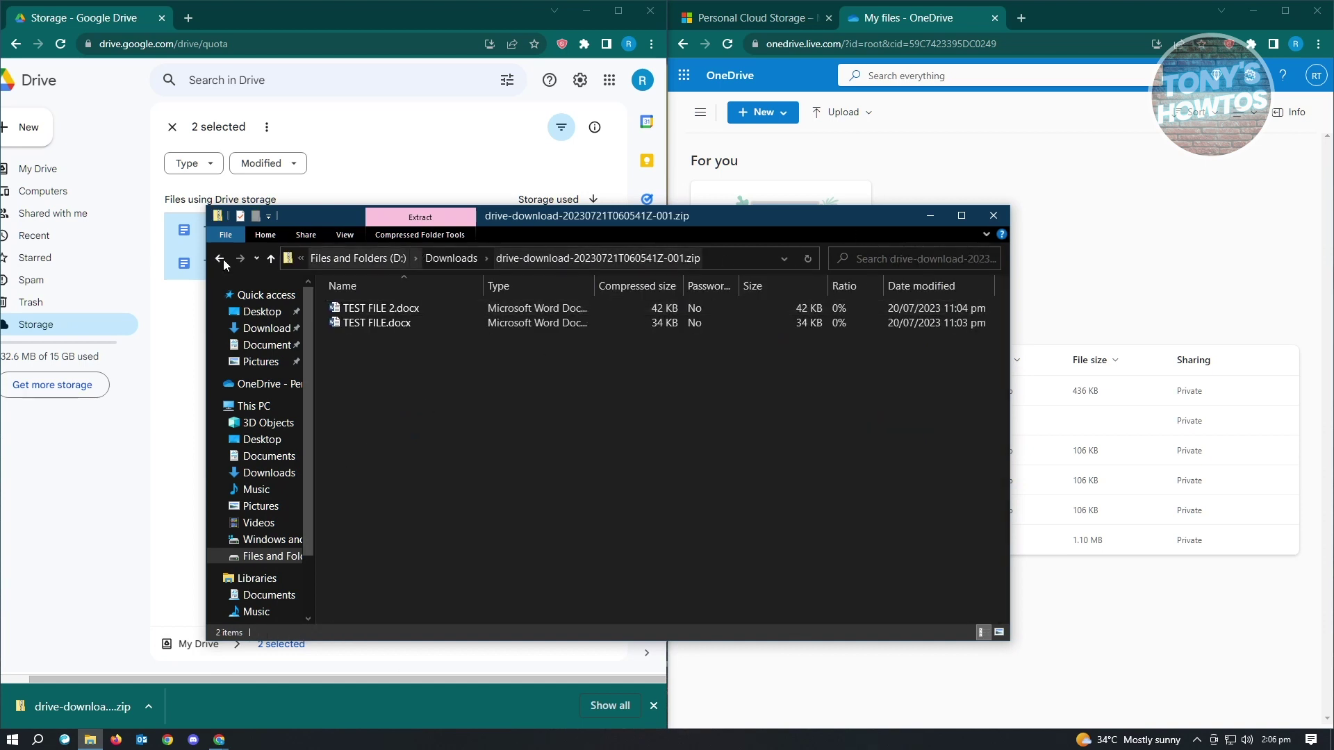
drag(524, 214, 469, 178)
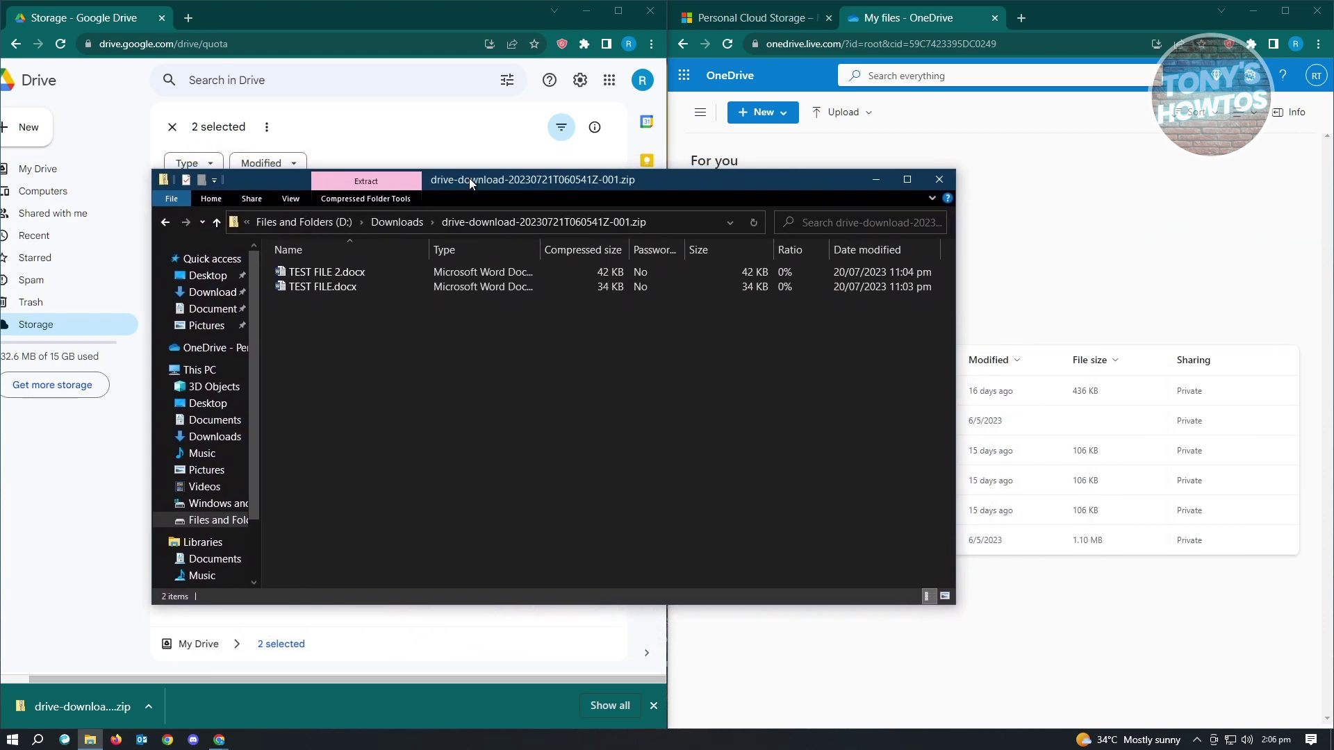
drag(798, 184, 657, 108)
drag(161, 260, 228, 190)
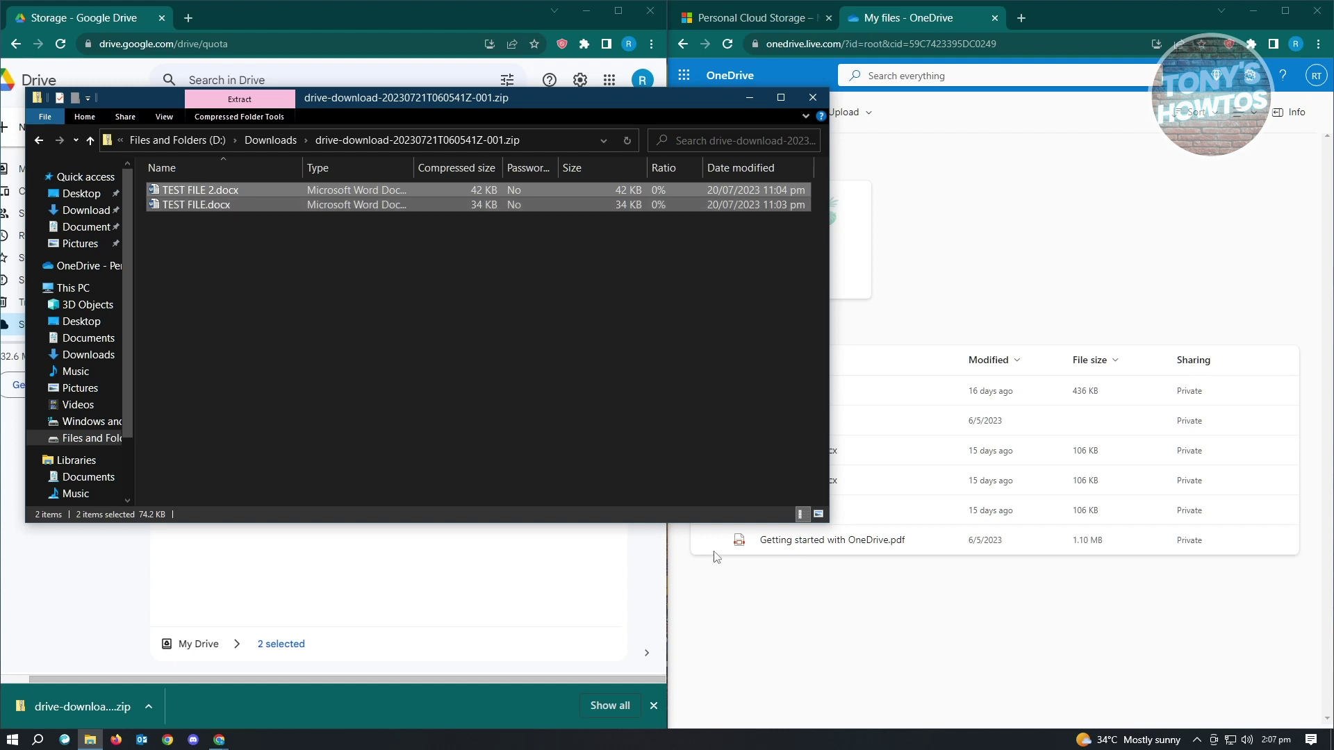
click(911, 615)
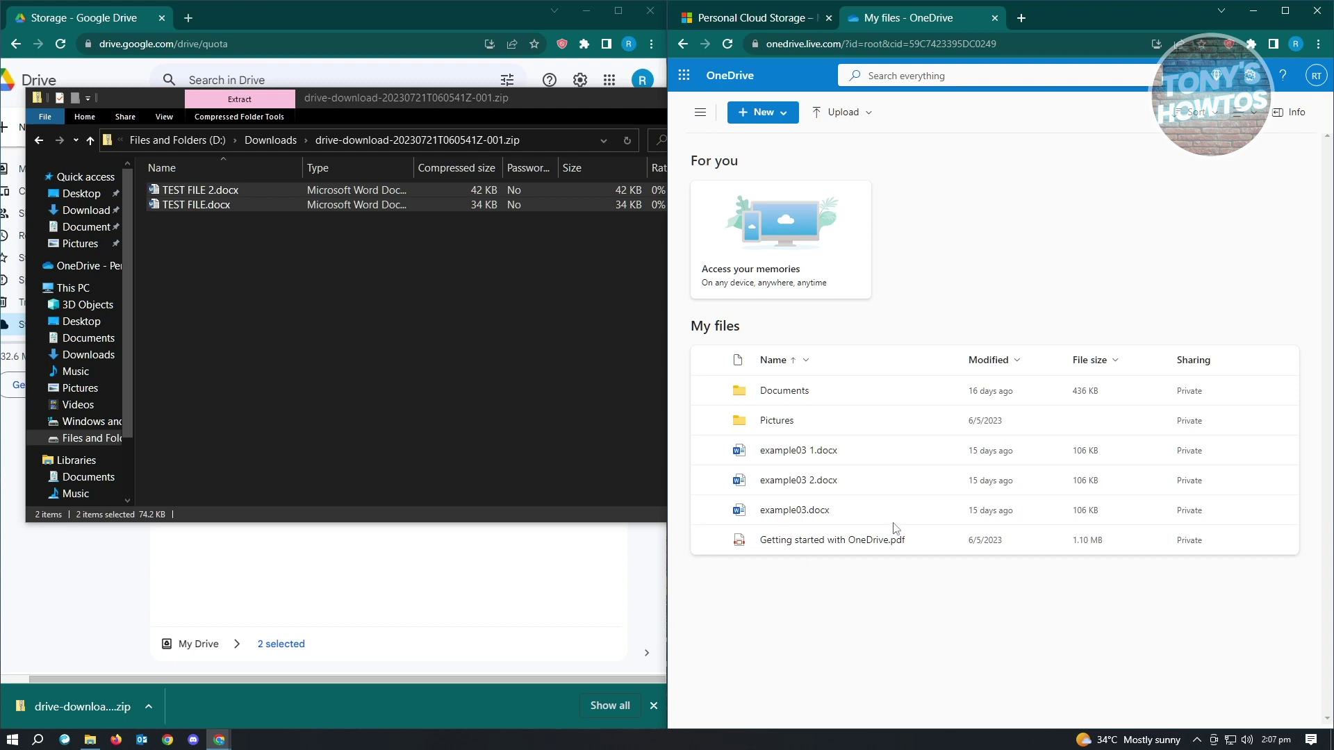
Create a new OneDrive folder named GOOGLE DRIVE FILES and open it.
click(783, 114)
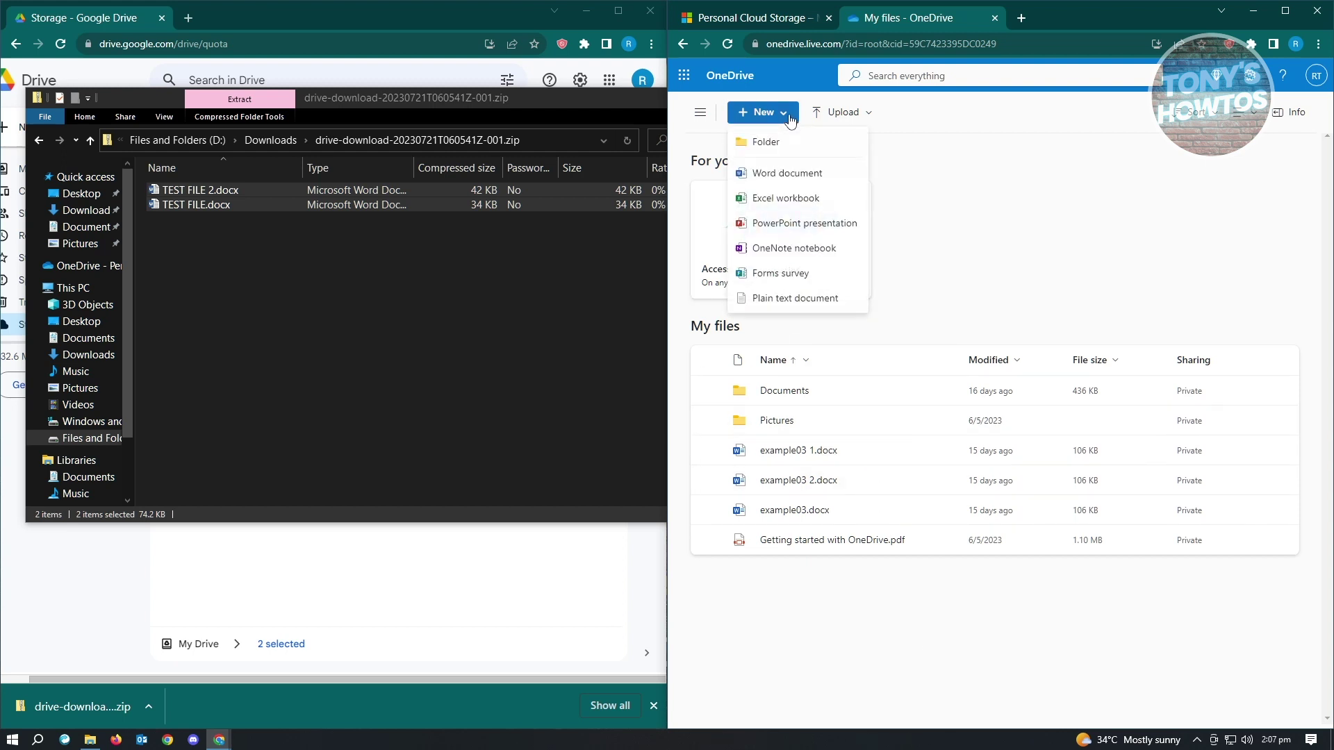
click(767, 142)
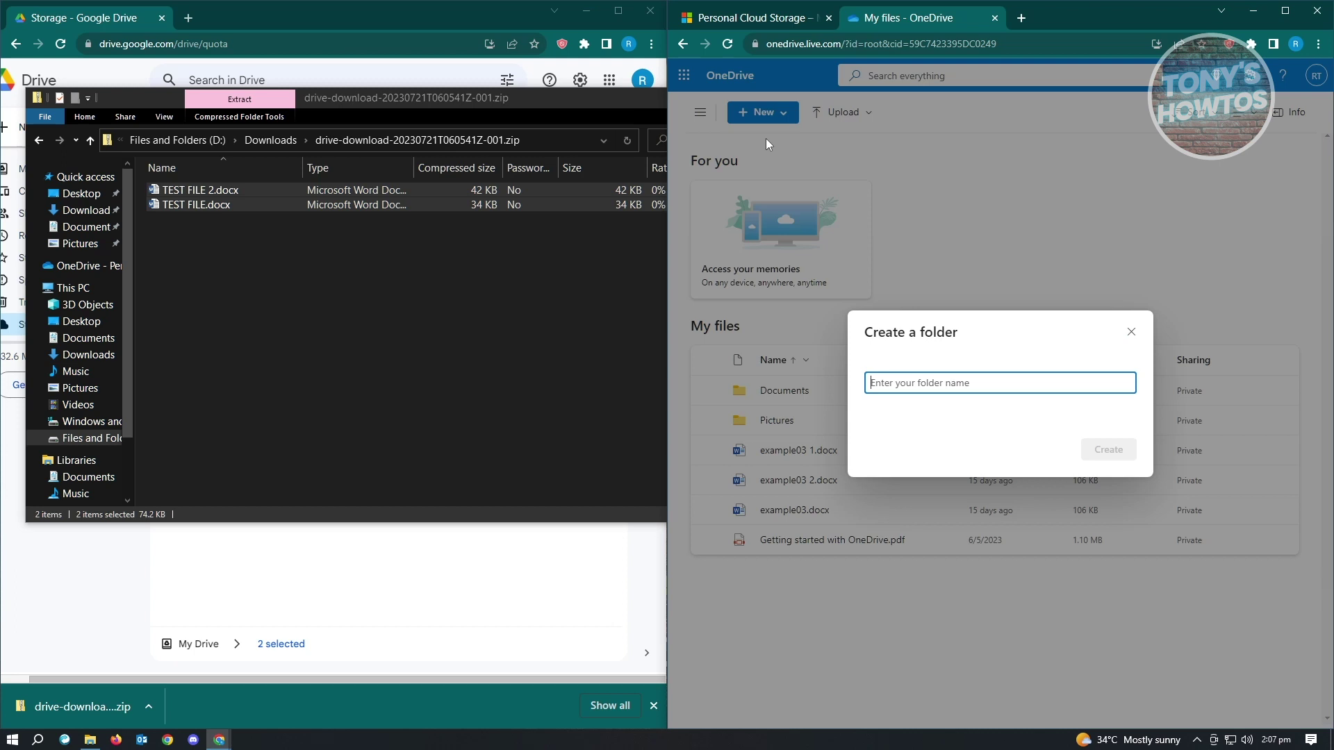
text(GOOGLE DRIVE FILES)
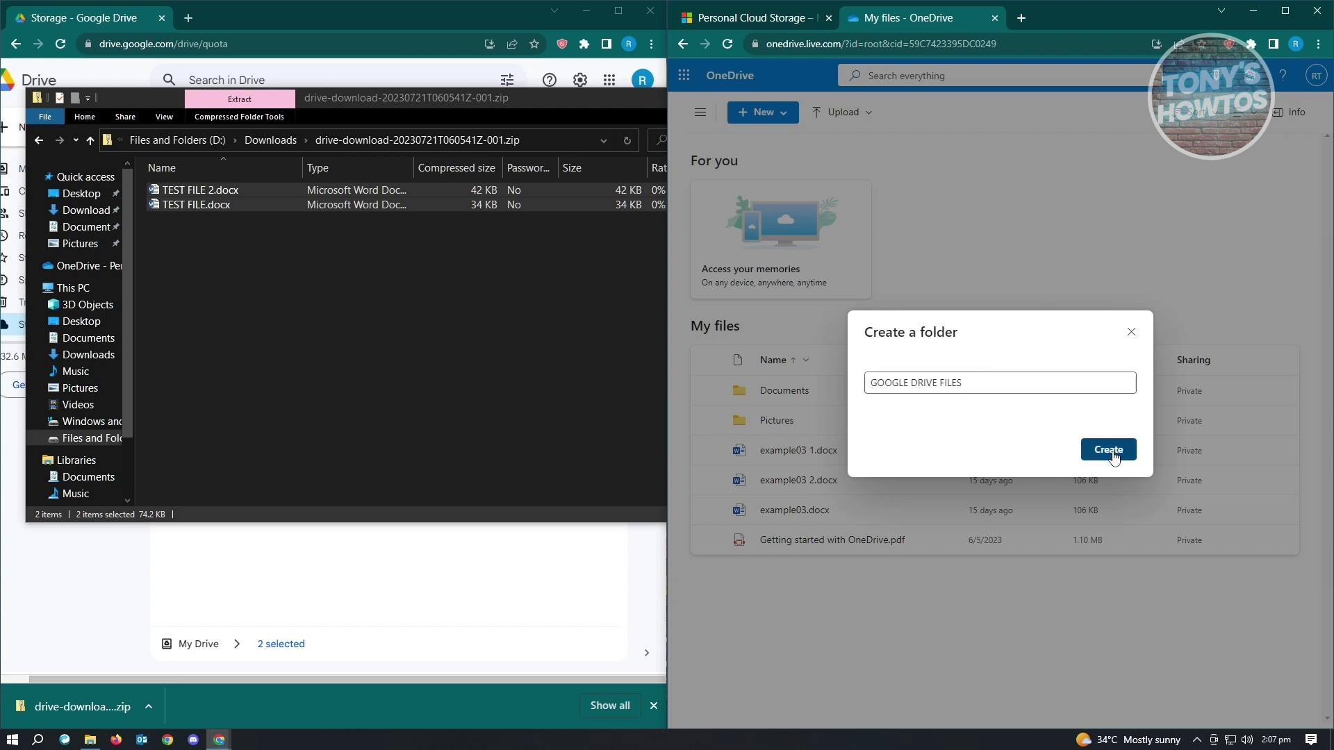
click(1109, 450)
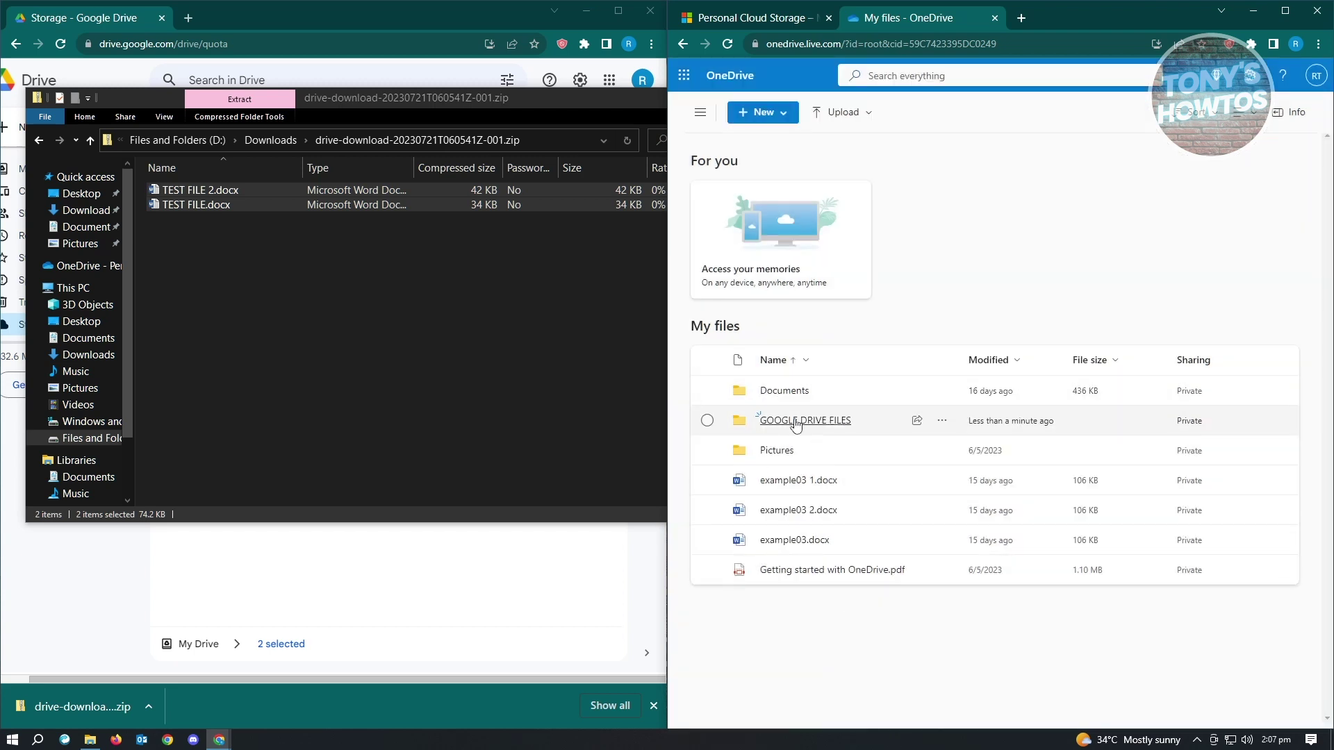
click(792, 421)
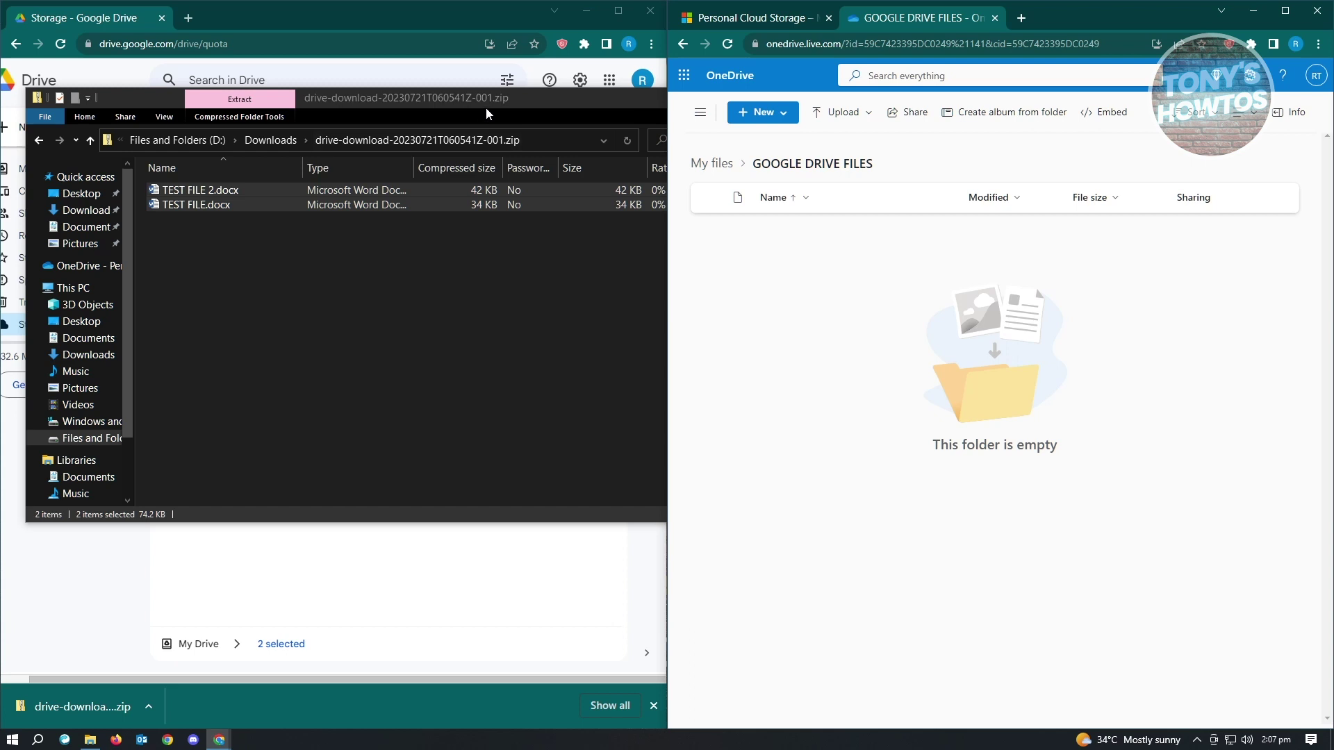
drag(485, 107, 495, 148)
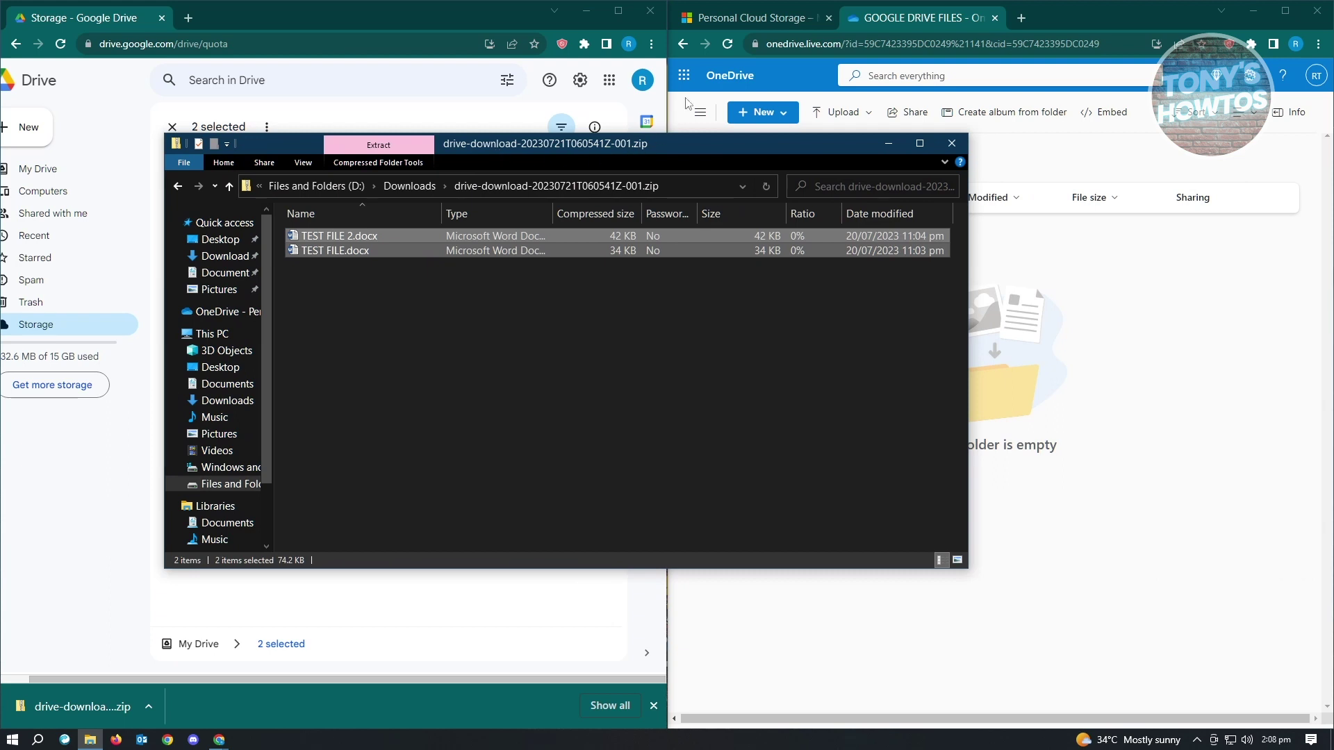
Minimise the Google Drive browser and move the zip window to the upper right.
drag(831, 142, 1022, 319)
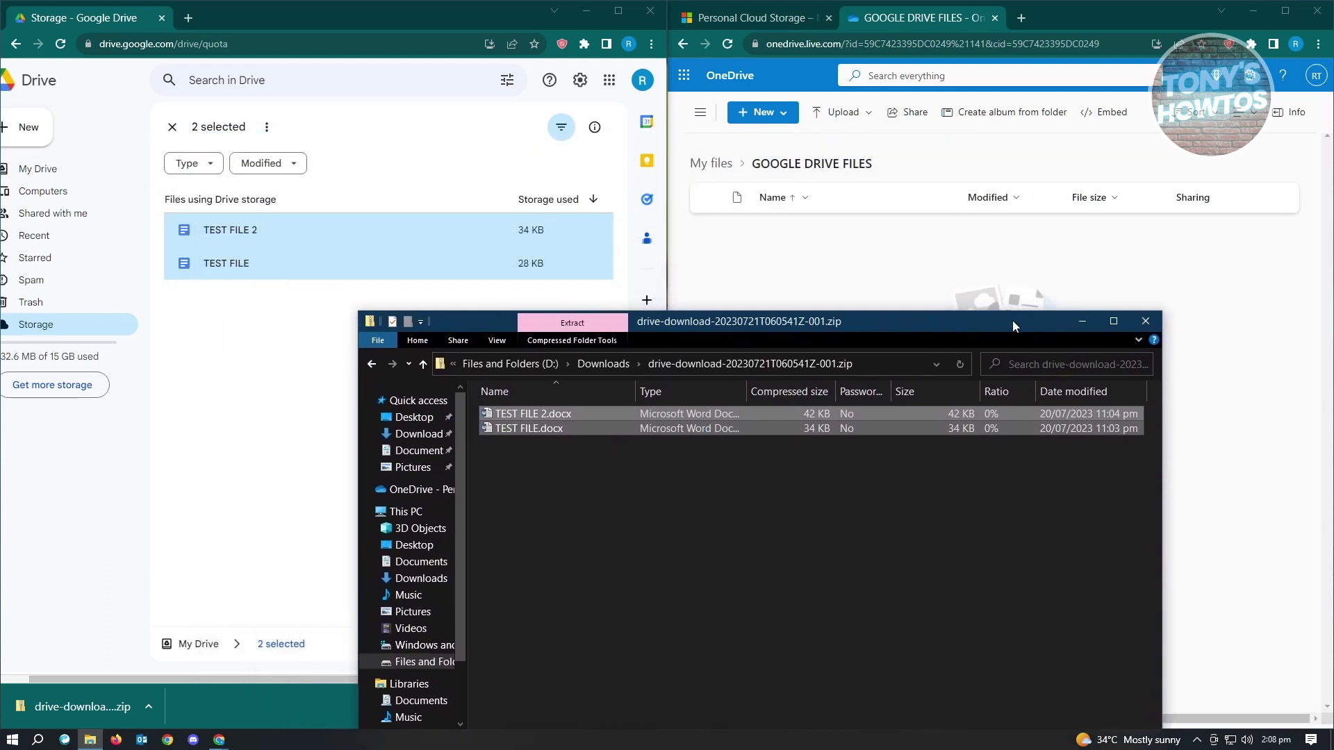
click(586, 12)
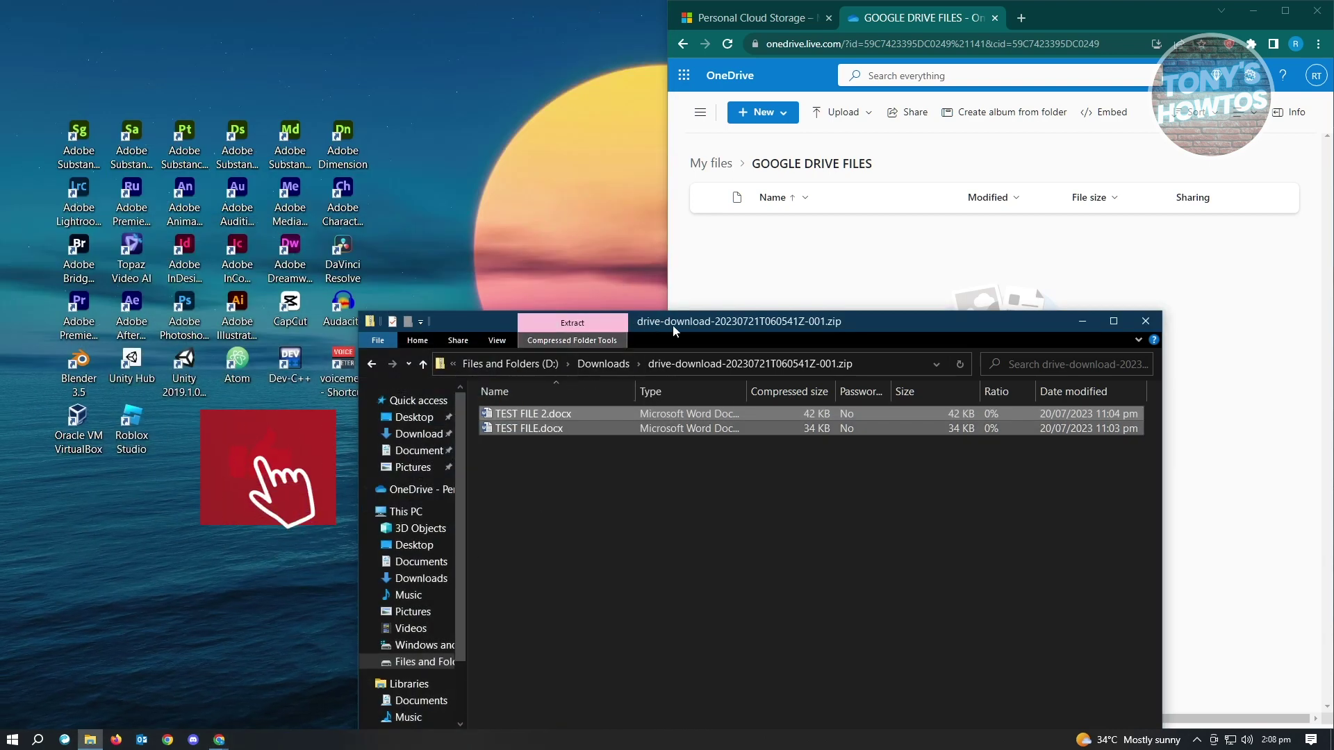
drag(686, 319, 865, 96)
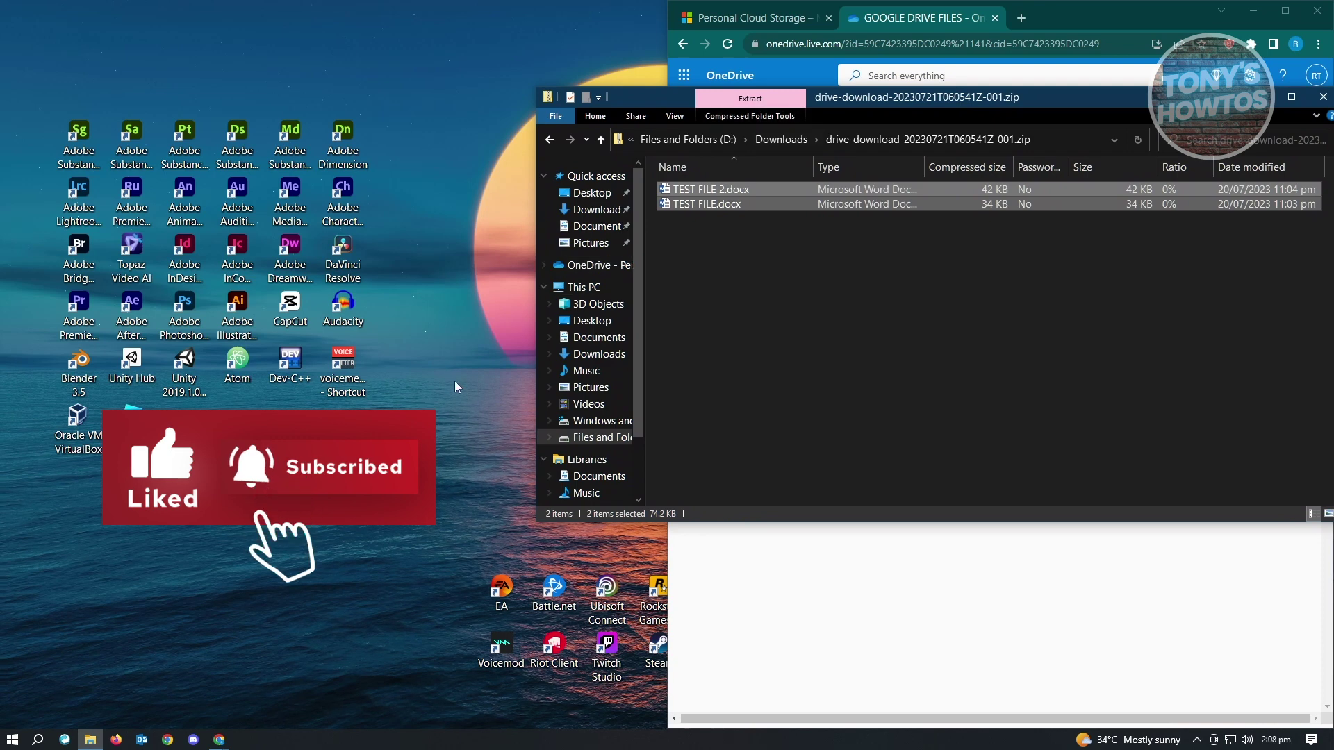
right_click(457, 329)
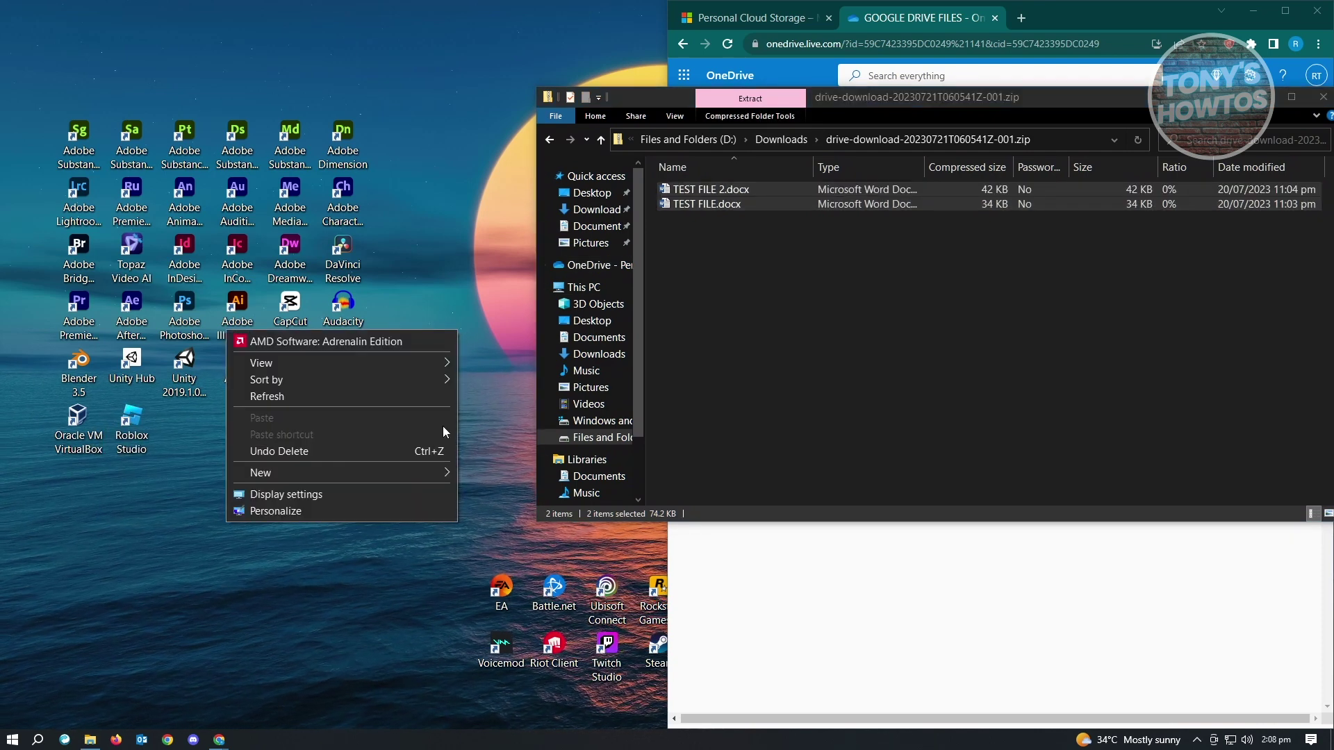
Create a desktop folder with the default name New folder and open it.
mouse_move(415, 473)
click(487, 475)
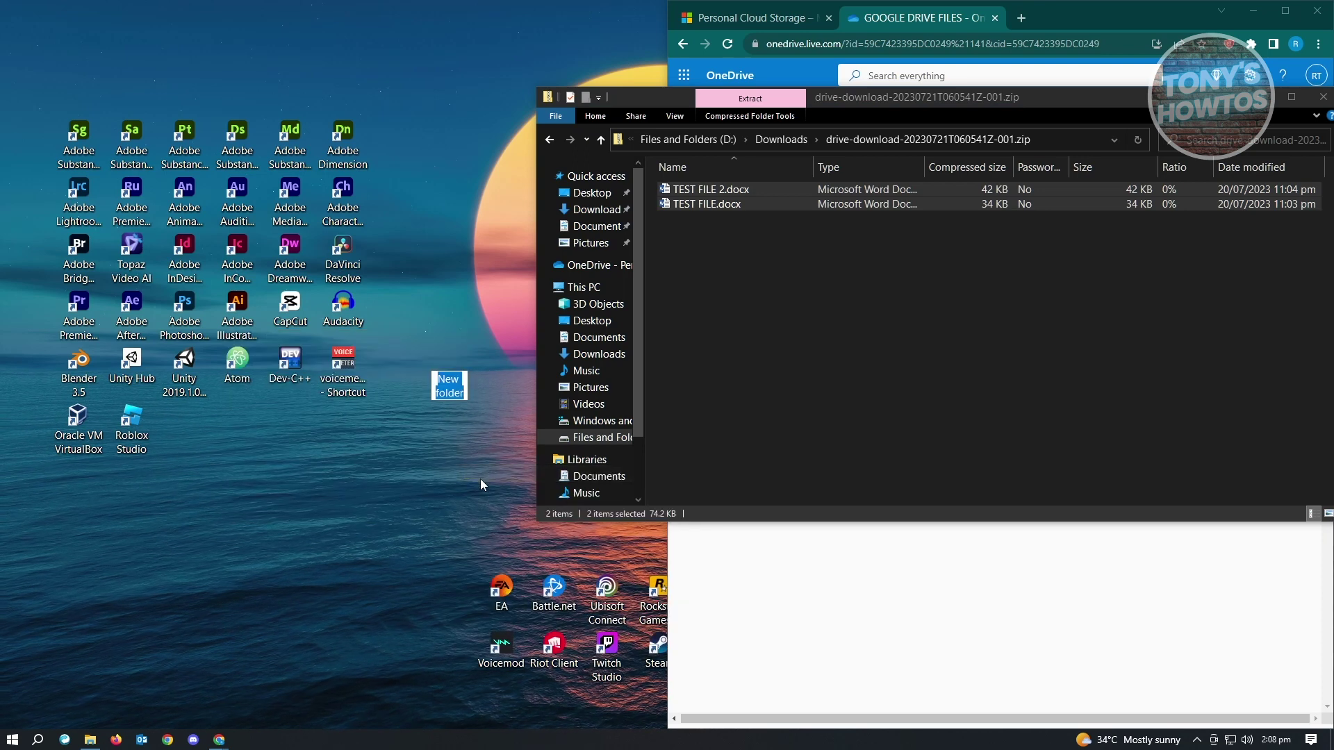
key(Return)
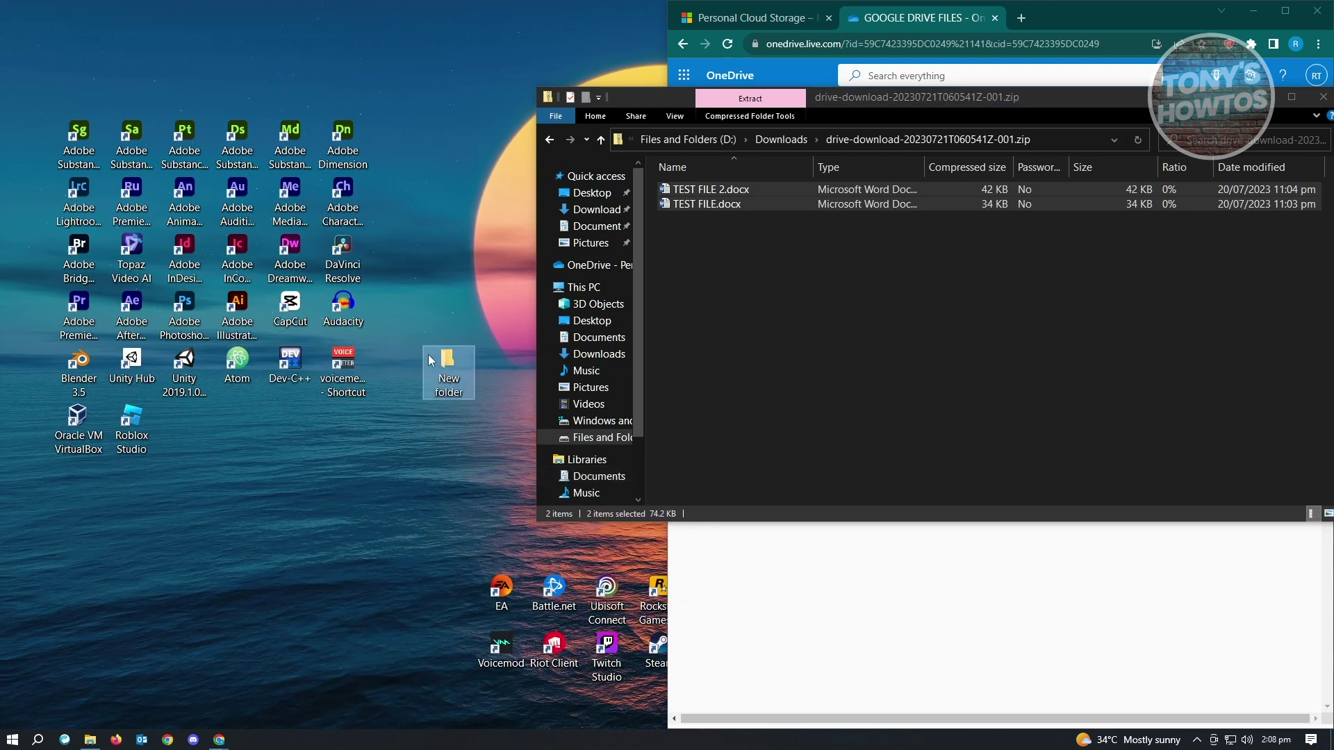
double_click(442, 364)
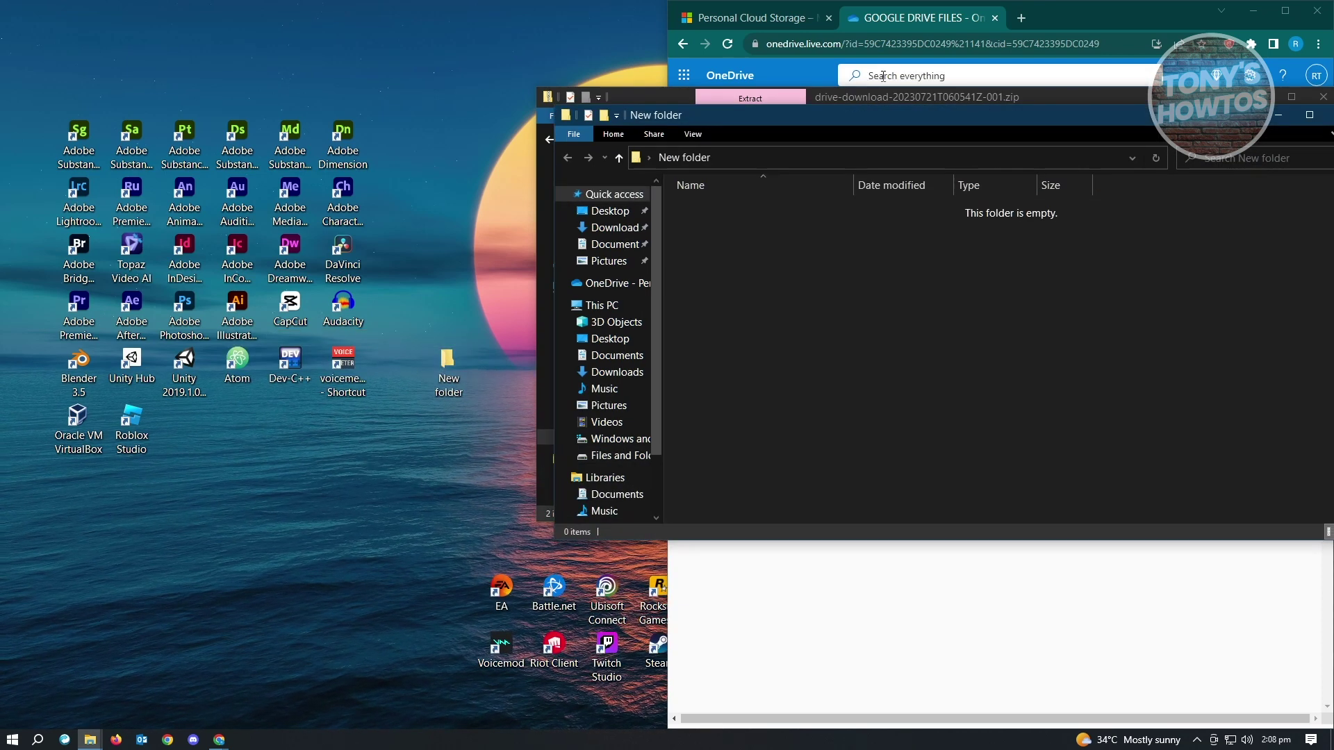
drag(885, 114, 461, 239)
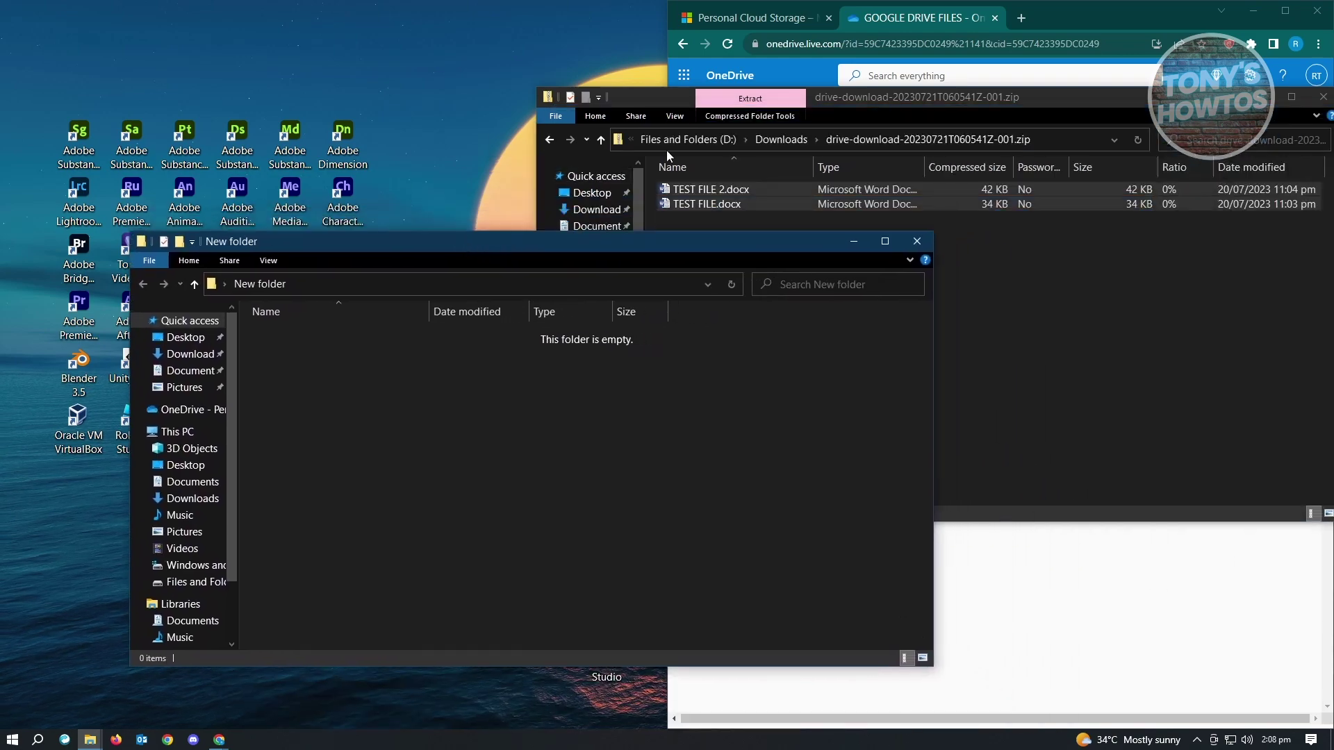
Copy TEST FILE 2.docx and TEST FILE.docx from the zip into New folder.
click(690, 240)
key(ctrl+a)
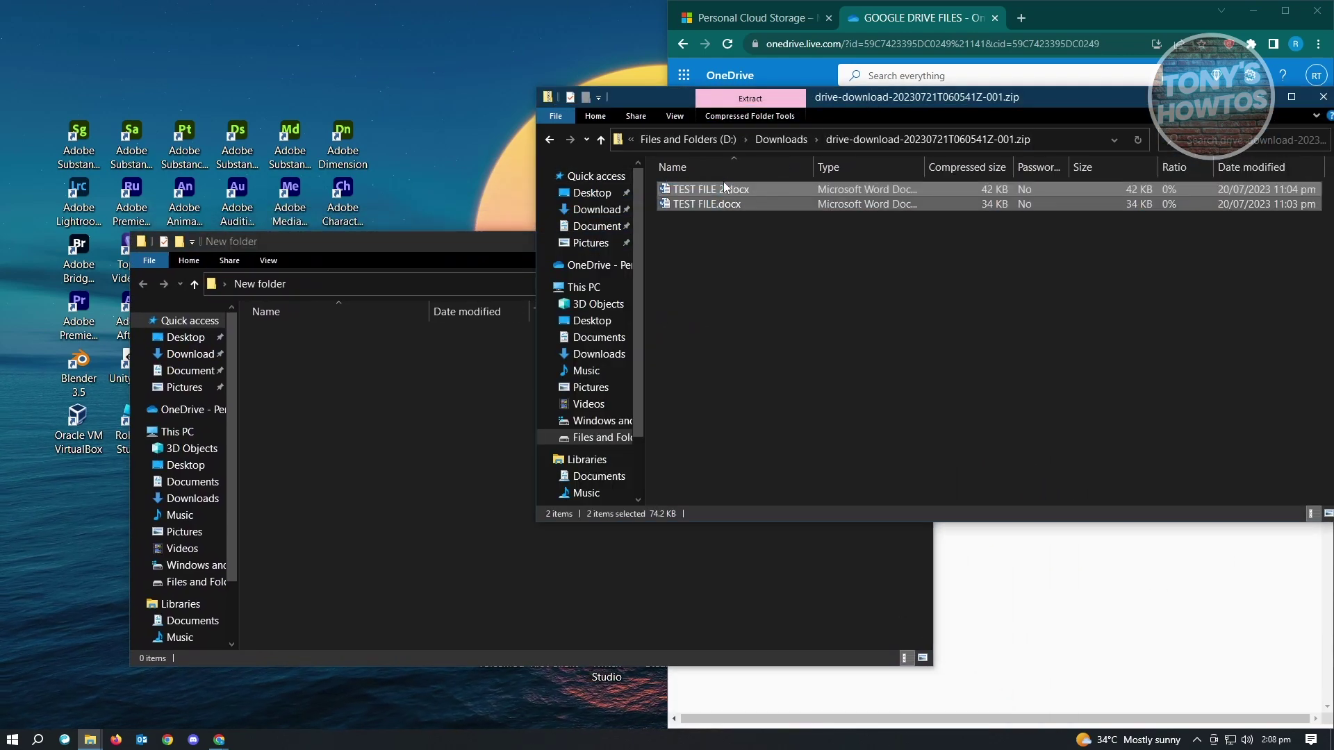
drag(723, 187, 427, 465)
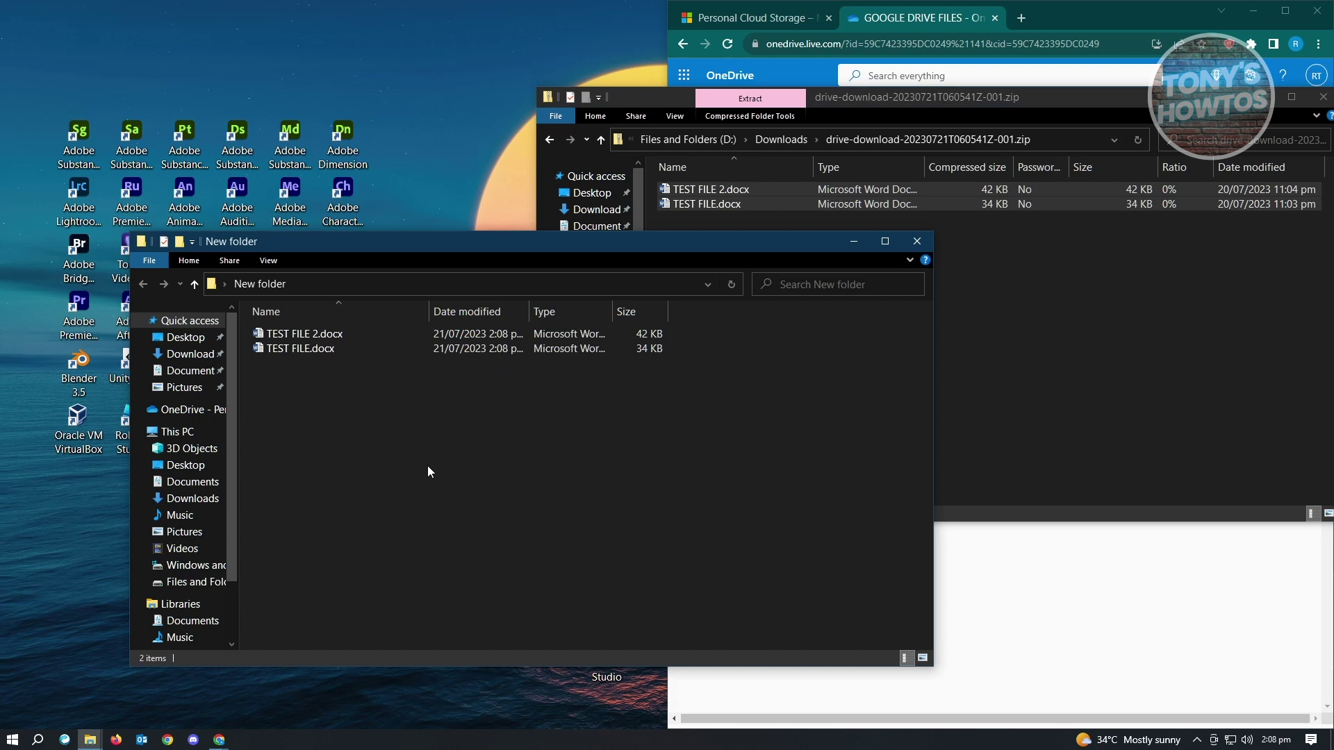
drag(1048, 98, 623, 190)
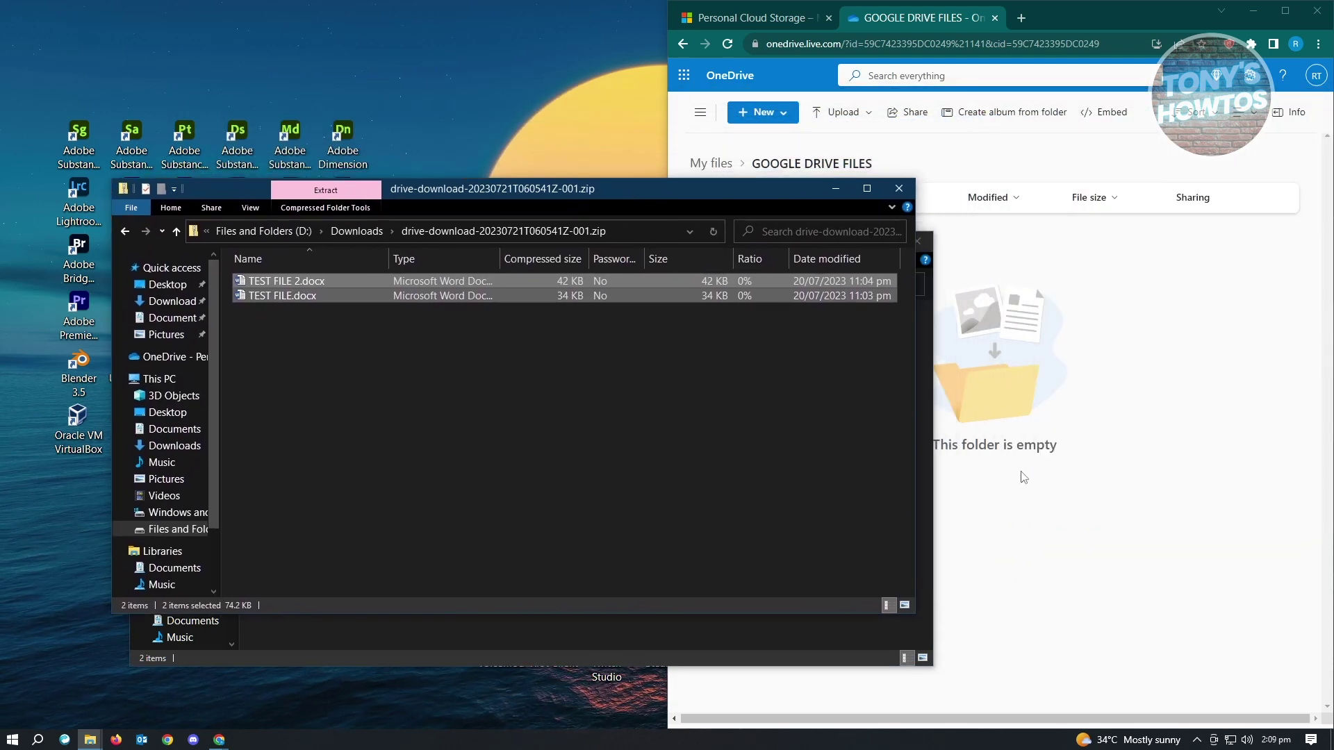
drag(692, 200, 643, 111)
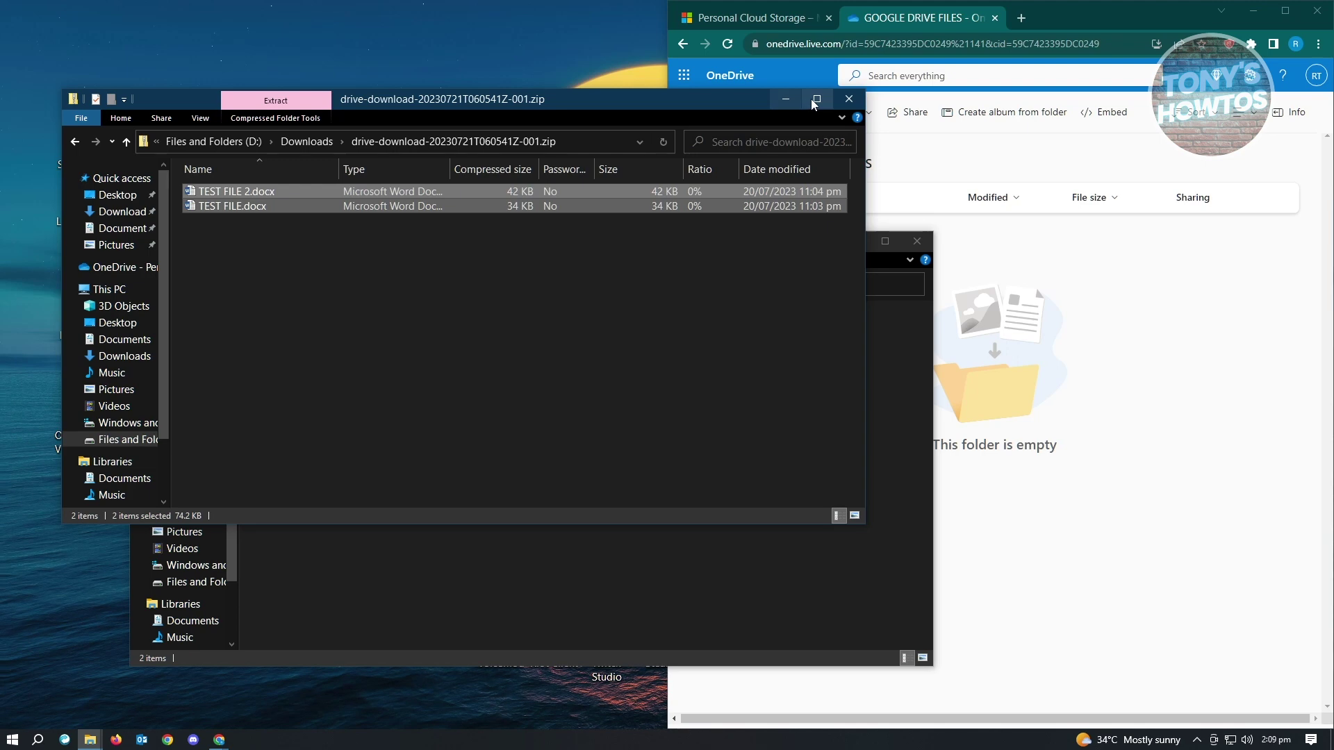
Close the zip window and drag both .docx files from New folder into GOOGLE DRIVE FILES.
click(848, 98)
drag(600, 239, 490, 169)
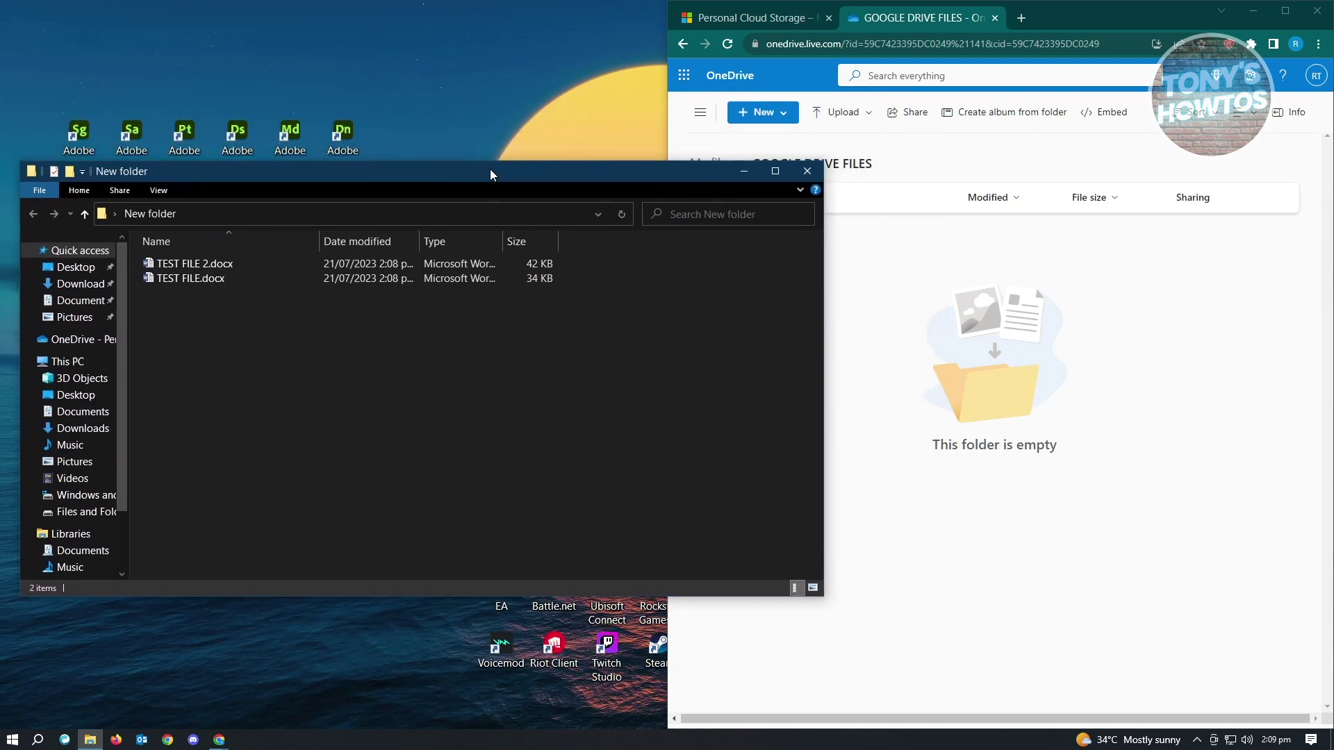
drag(170, 327, 1124, 393)
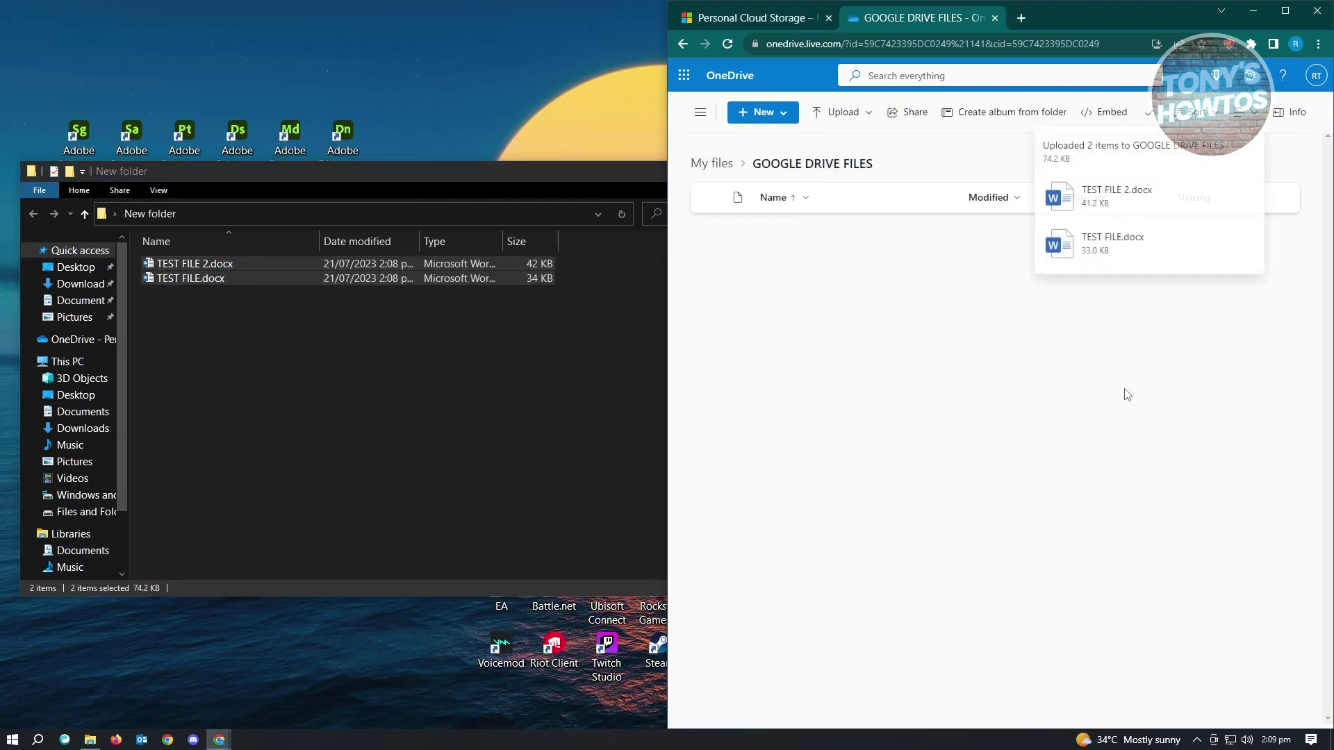
click(461, 389)
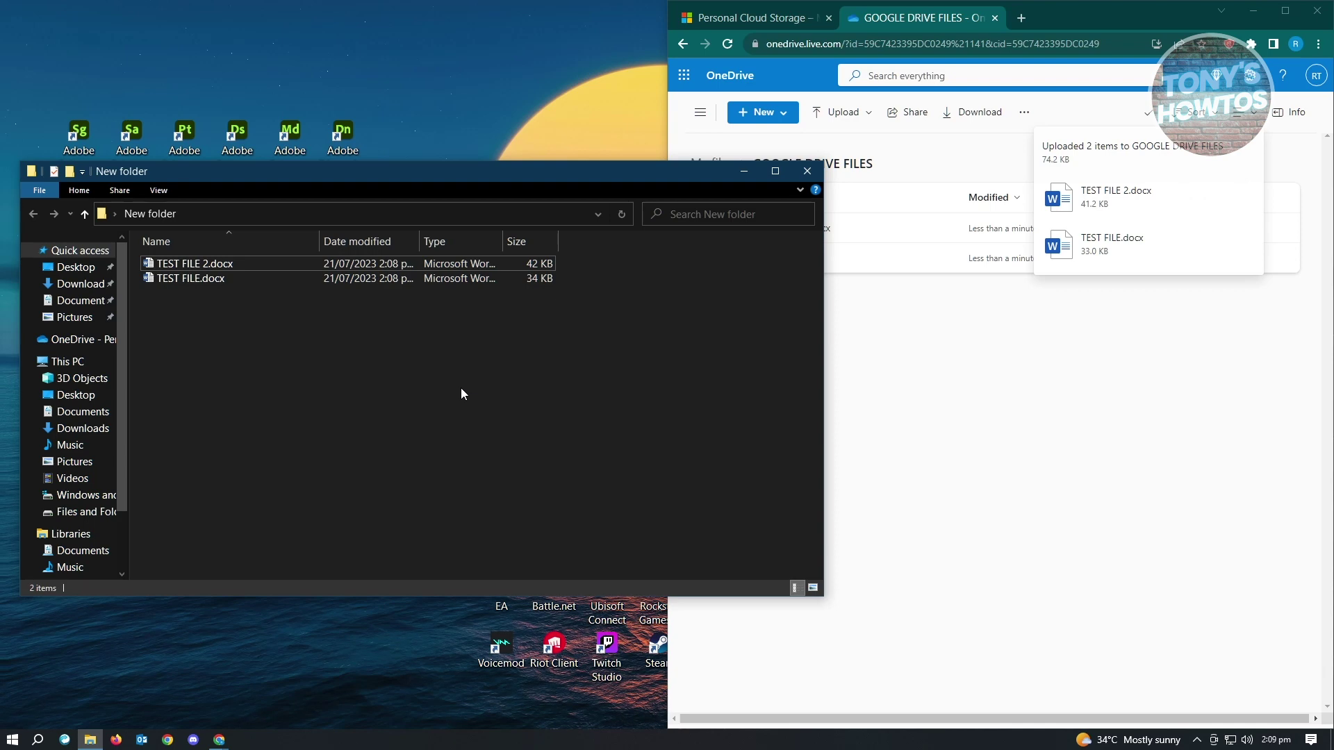